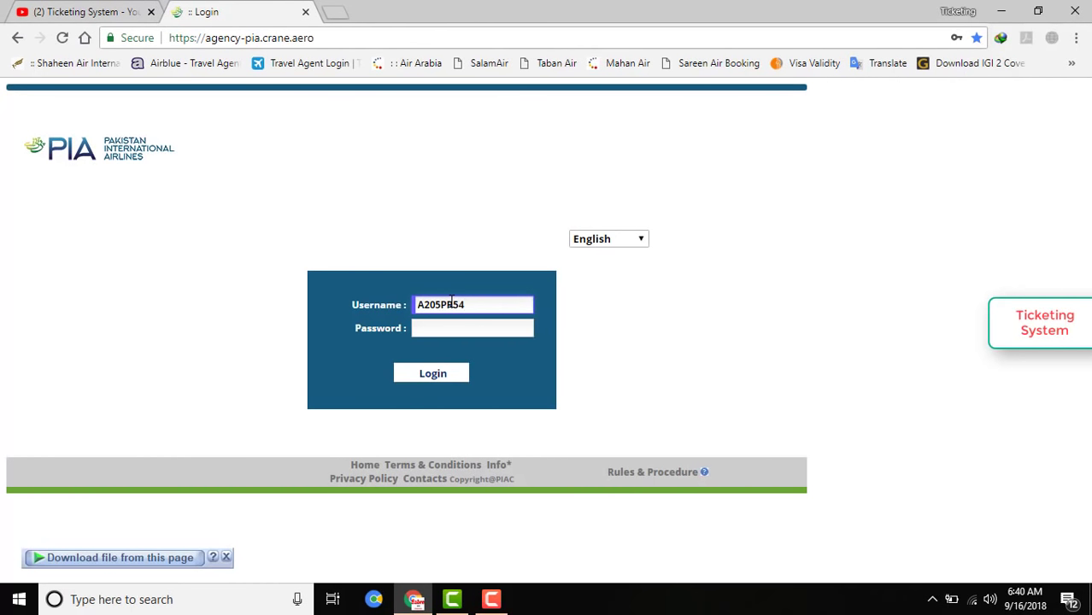
# Log in to the PIA Crane agency account with the agency username and password.
pyautogui.press('Tab')
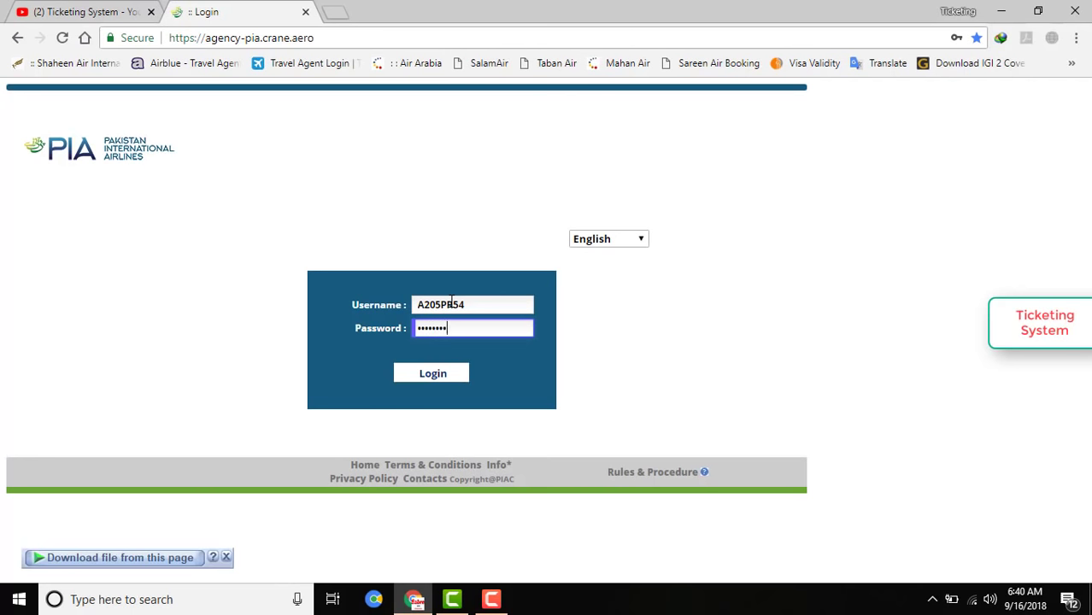
pyautogui.click(432, 373)
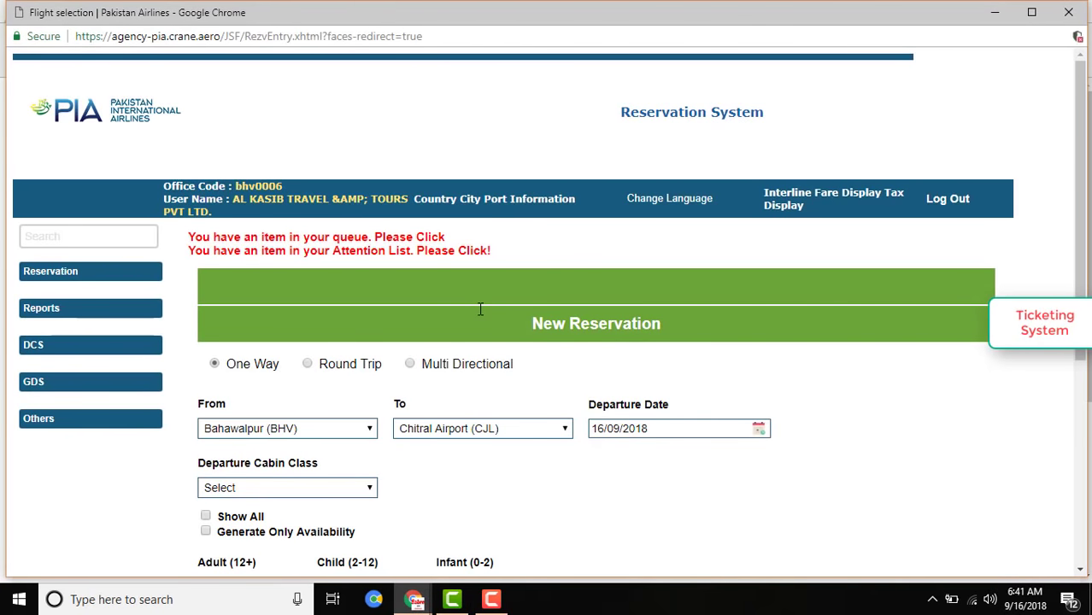
# Maximize the reservation window and look over the New Reservation form.
pyautogui.doubleClick(327, 18)
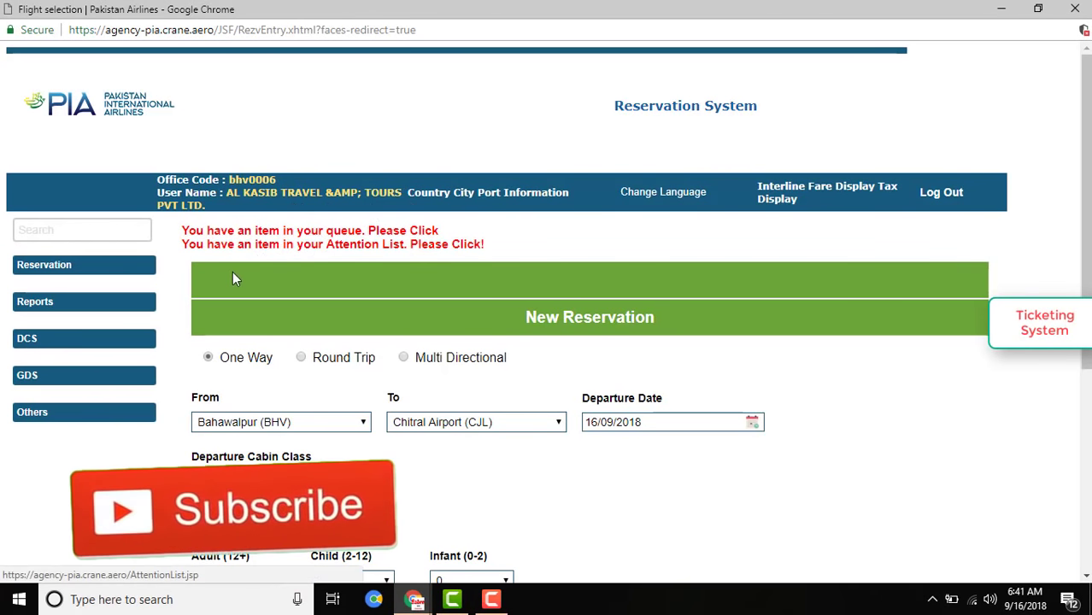
pyautogui.scroll(-1, 372, 287)
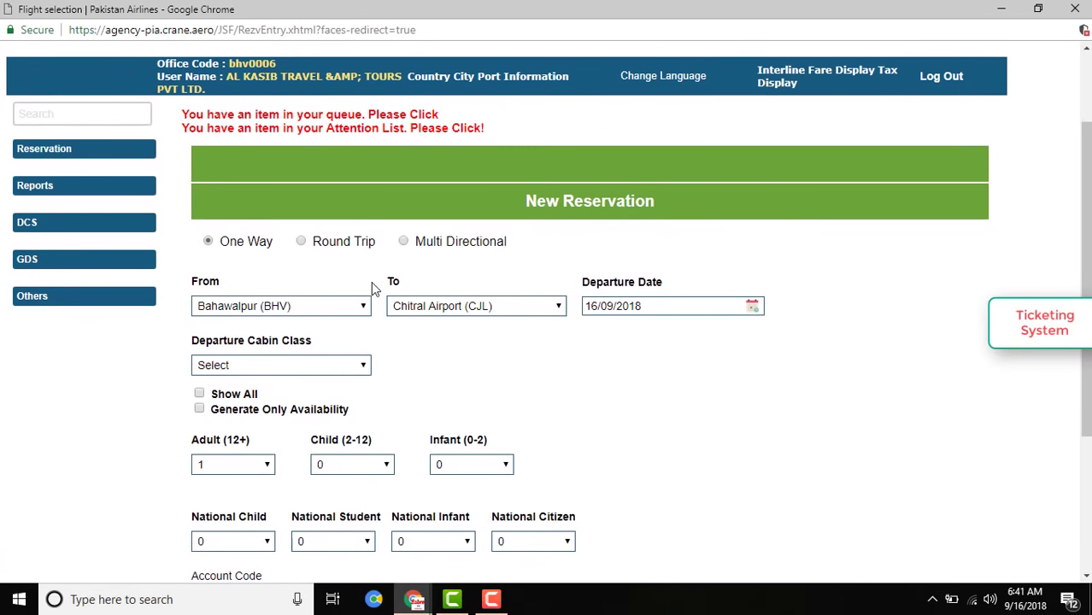
pyautogui.scroll(-1, 371, 288)
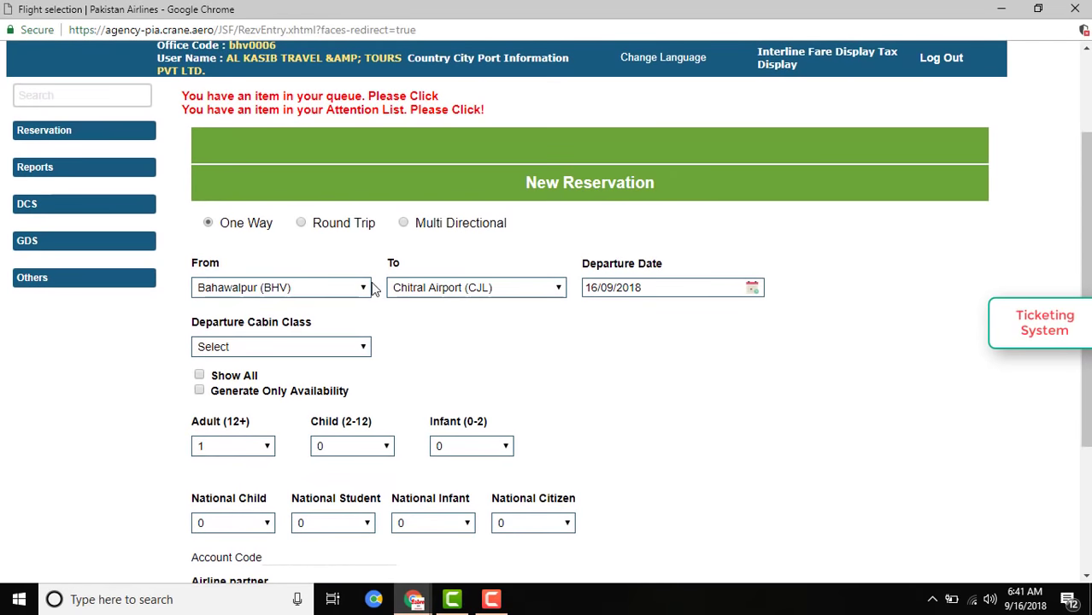
pyautogui.scroll(-1, 372, 285)
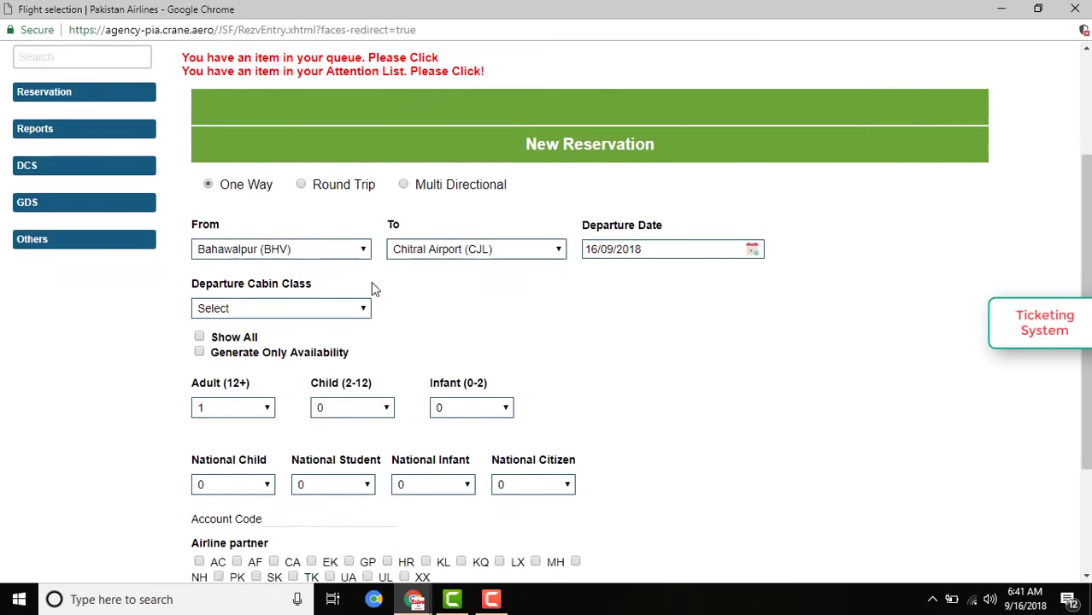
pyautogui.scroll(-1, 371, 288)
pyautogui.scroll(1, 371, 289)
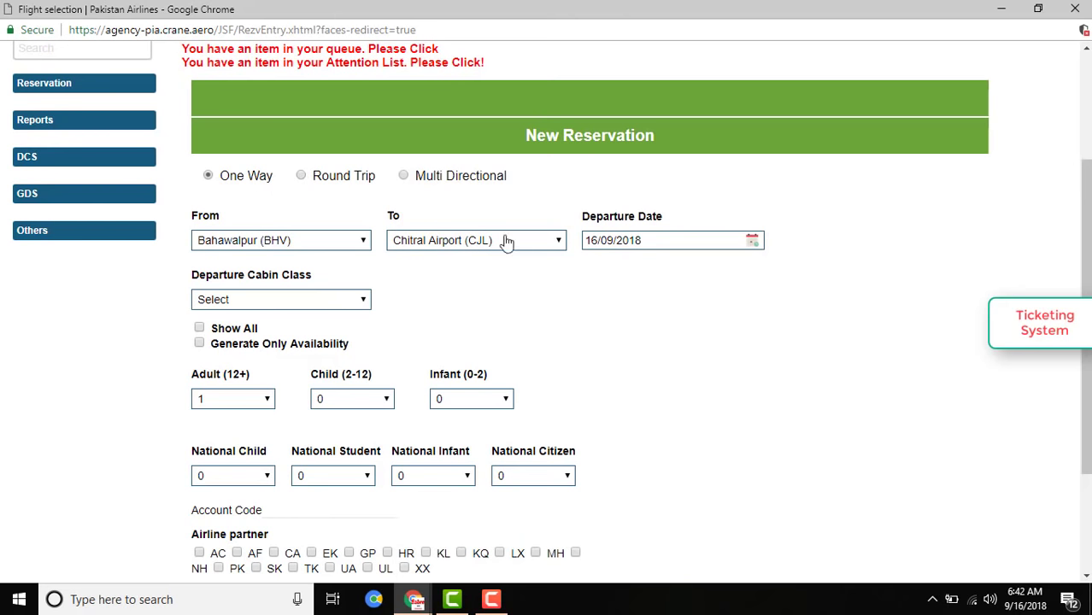
# Set the route from Islamabad-Benazir Bhutto (ISB) to Barcelona - El Prat (BCN).
pyautogui.click(276, 243)
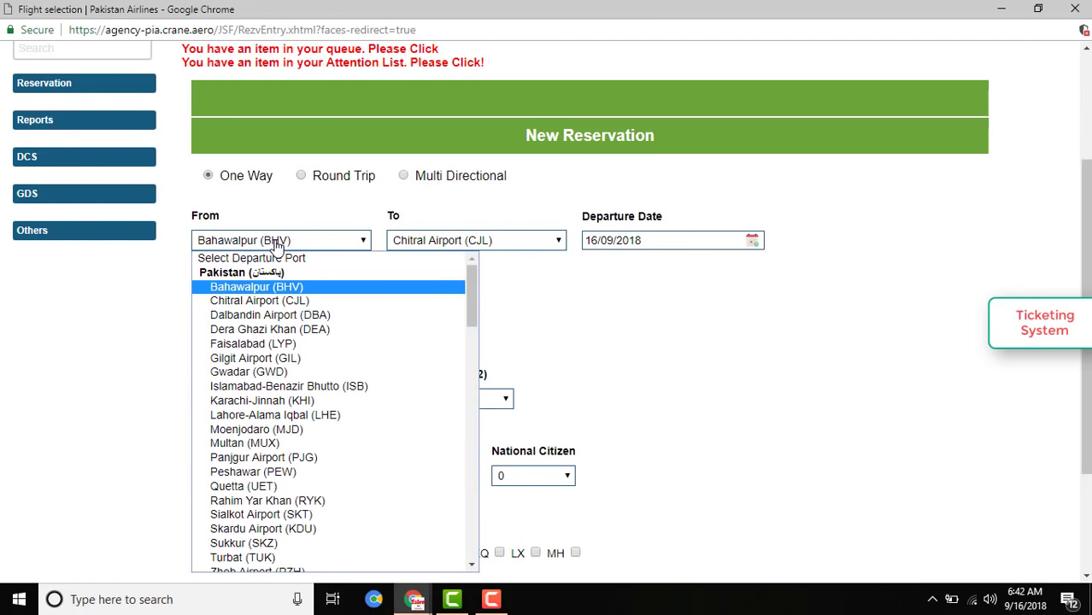
pyautogui.press('i')
pyautogui.press('Return')
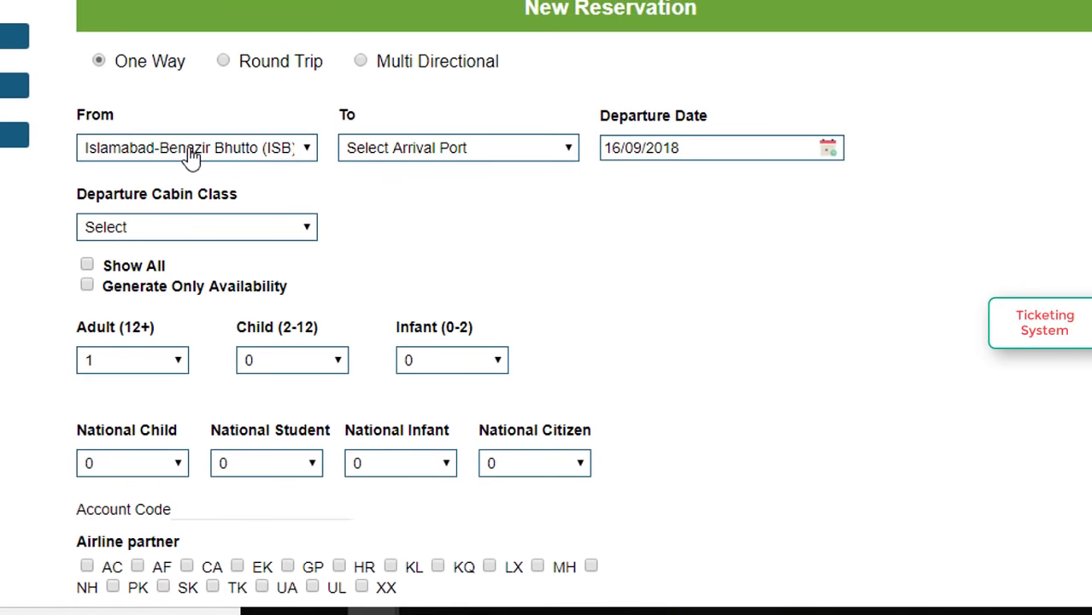
pyautogui.click(464, 148)
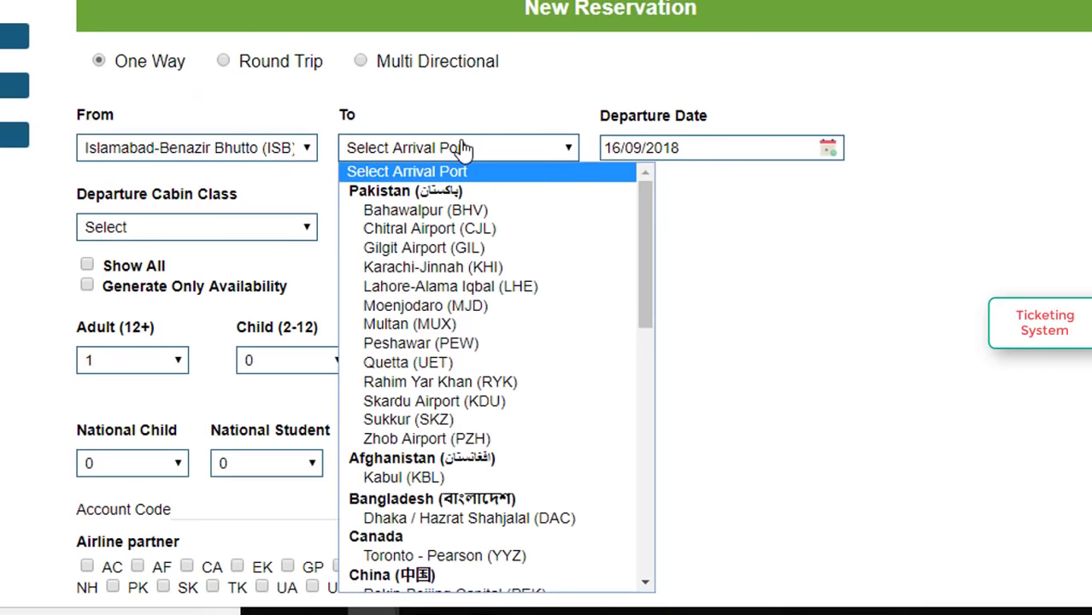
pyautogui.press('Down')
pyautogui.press('b')
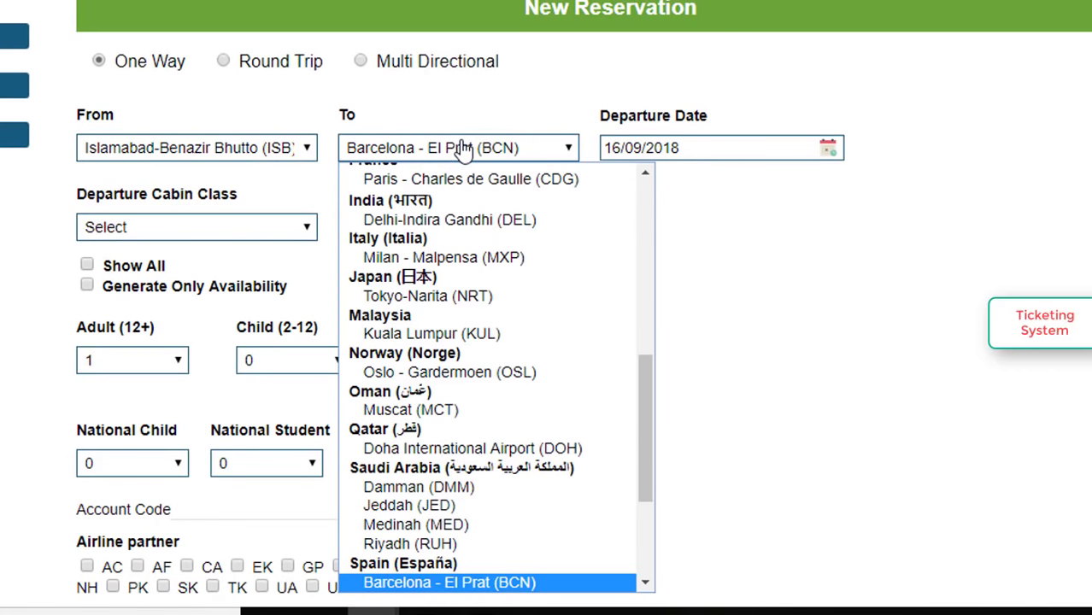
pyautogui.press('Return')
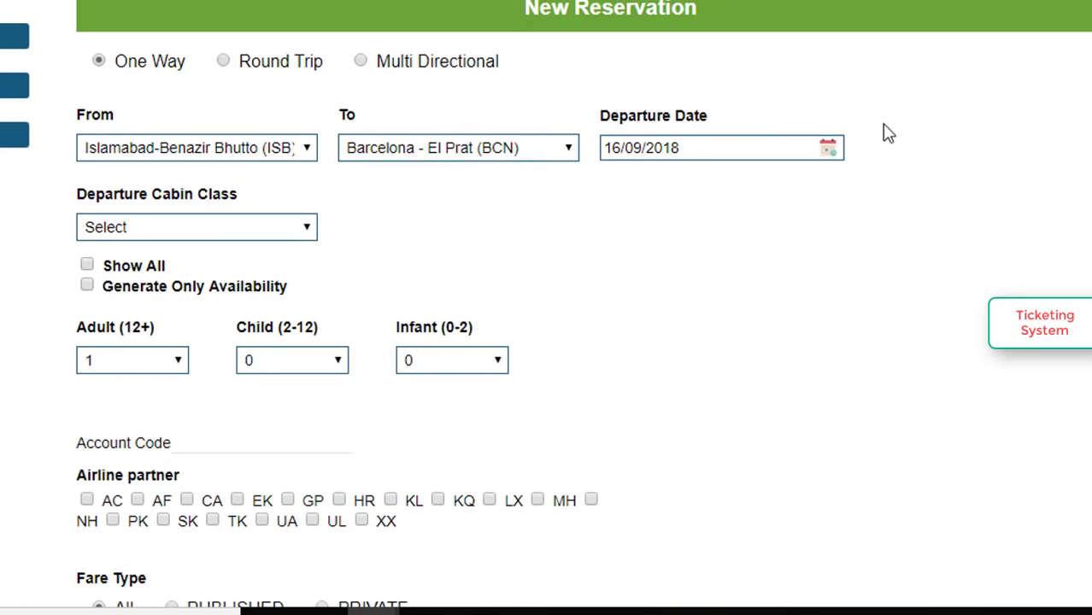
# Set the departure date to 20 October 2018.
pyautogui.click(828, 150)
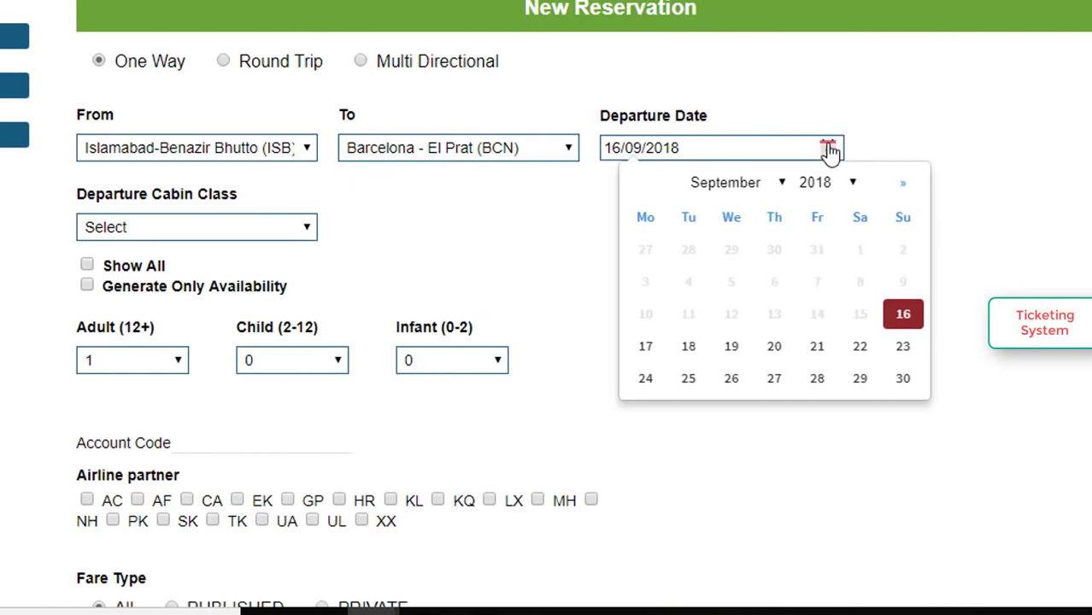
pyautogui.click(758, 182)
pyautogui.click(751, 220)
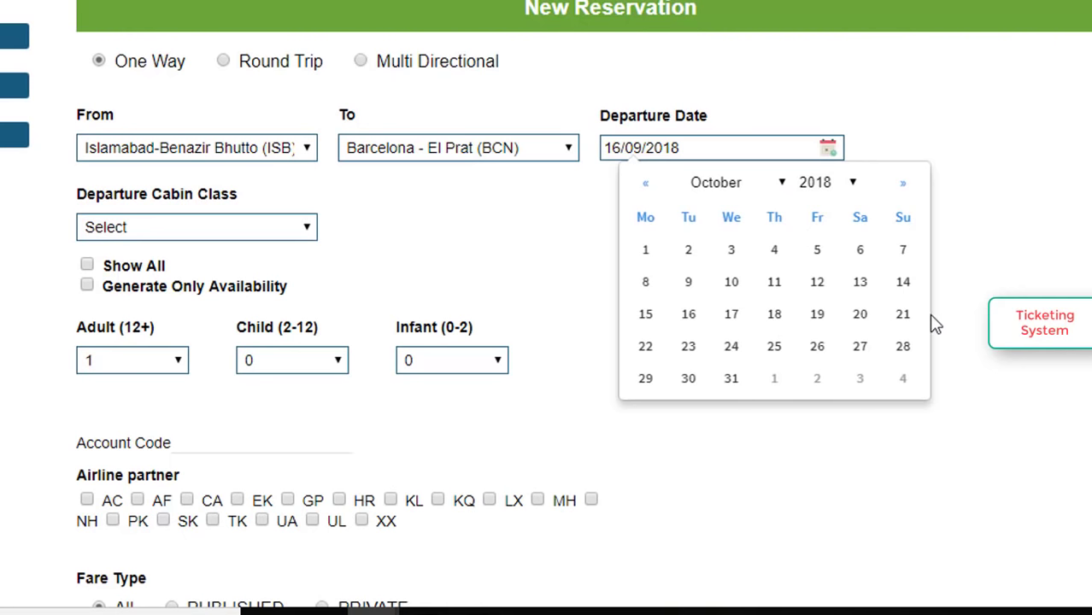
pyautogui.click(860, 314)
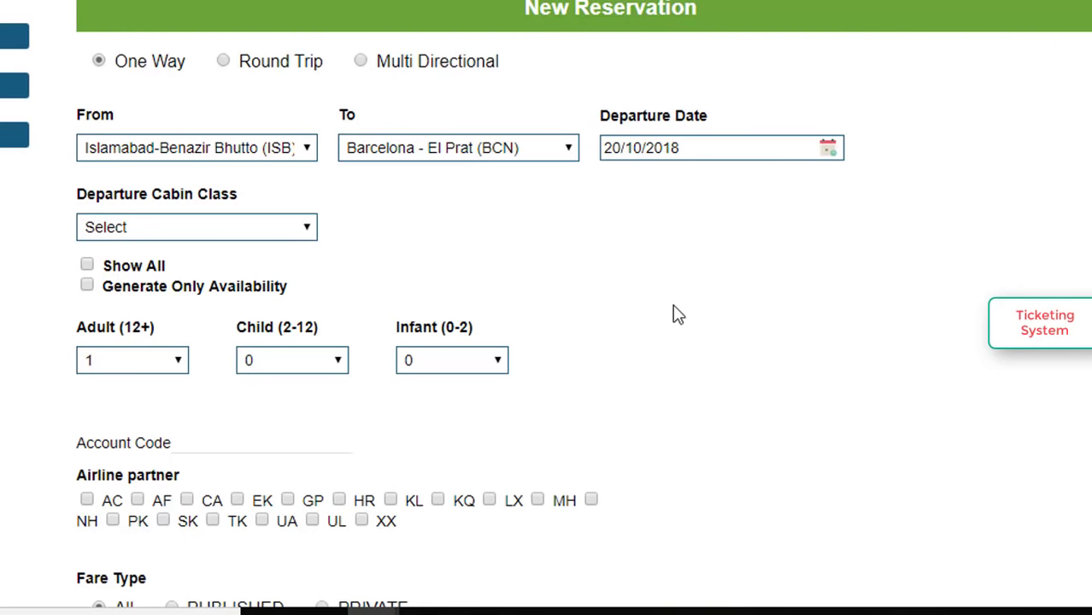
pyautogui.scroll(-3, 672, 314)
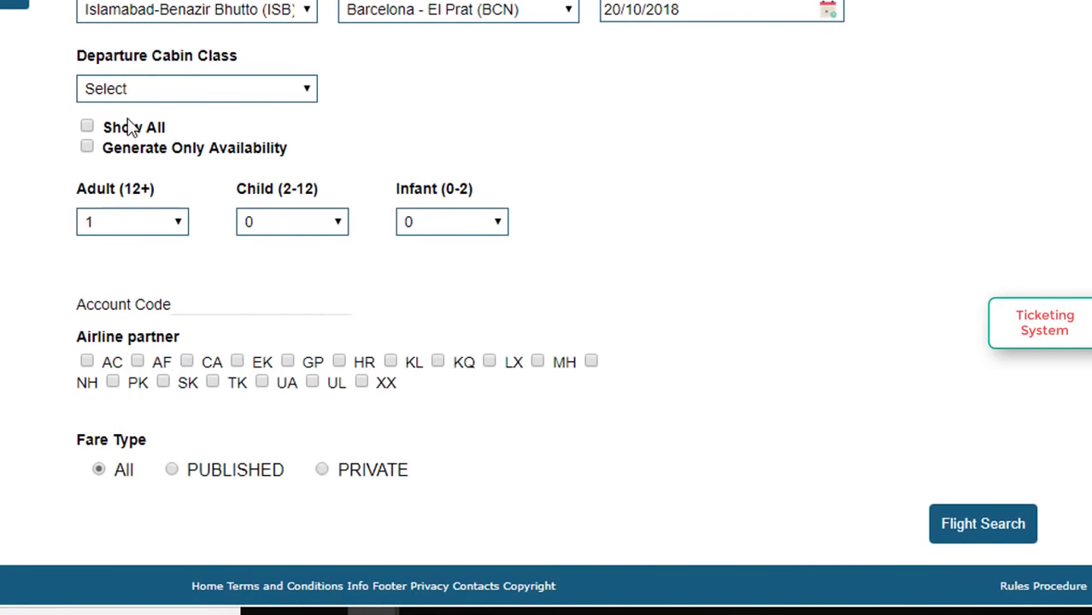
# Set the departure cabin class to Economy.
pyautogui.click(157, 92)
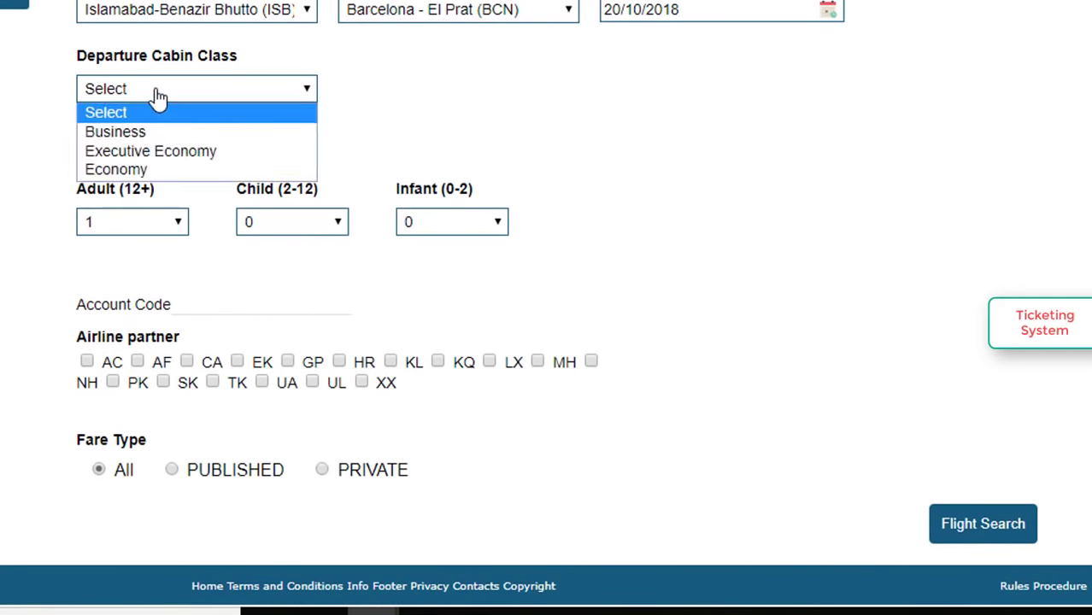
pyautogui.click(123, 170)
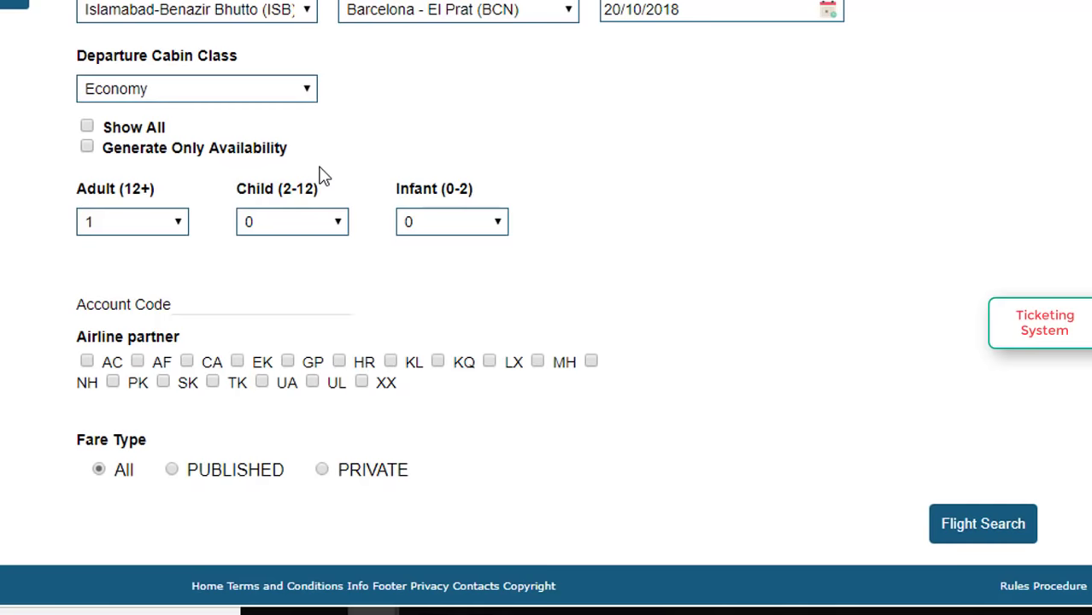
pyautogui.scroll(-1, 323, 175)
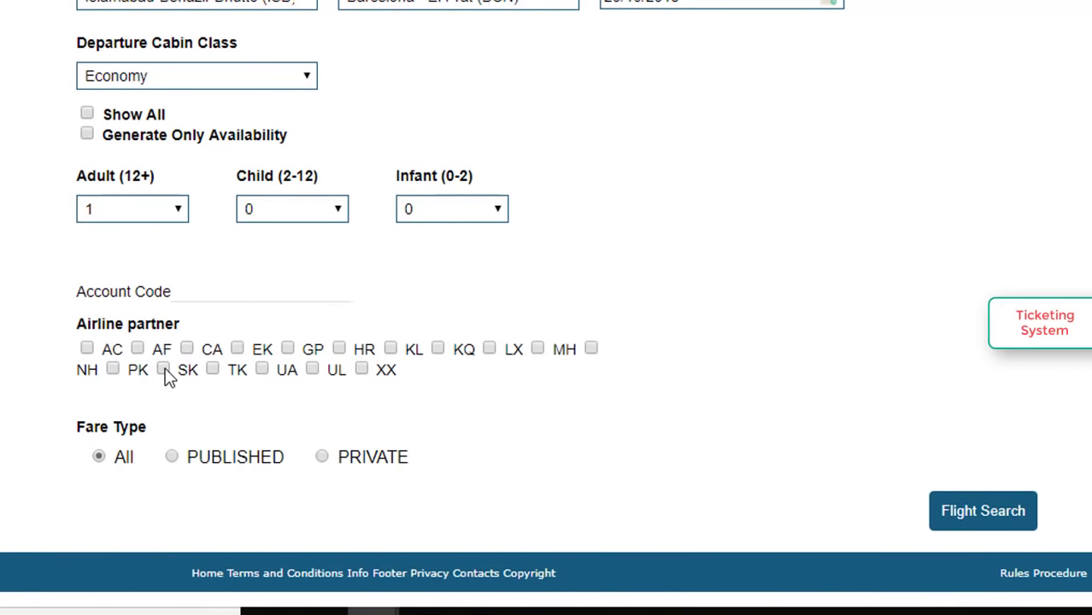
# Keep one adult and zero infants, tick the PK airline partner, and run the flight search.
pyautogui.click(109, 218)
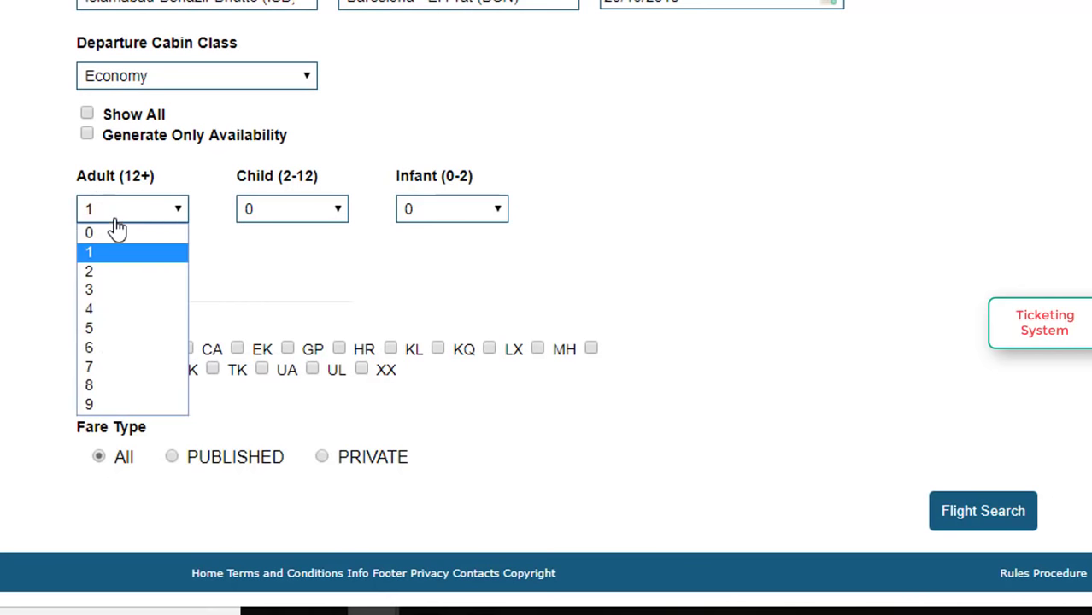
pyautogui.click(288, 212)
pyautogui.click(439, 219)
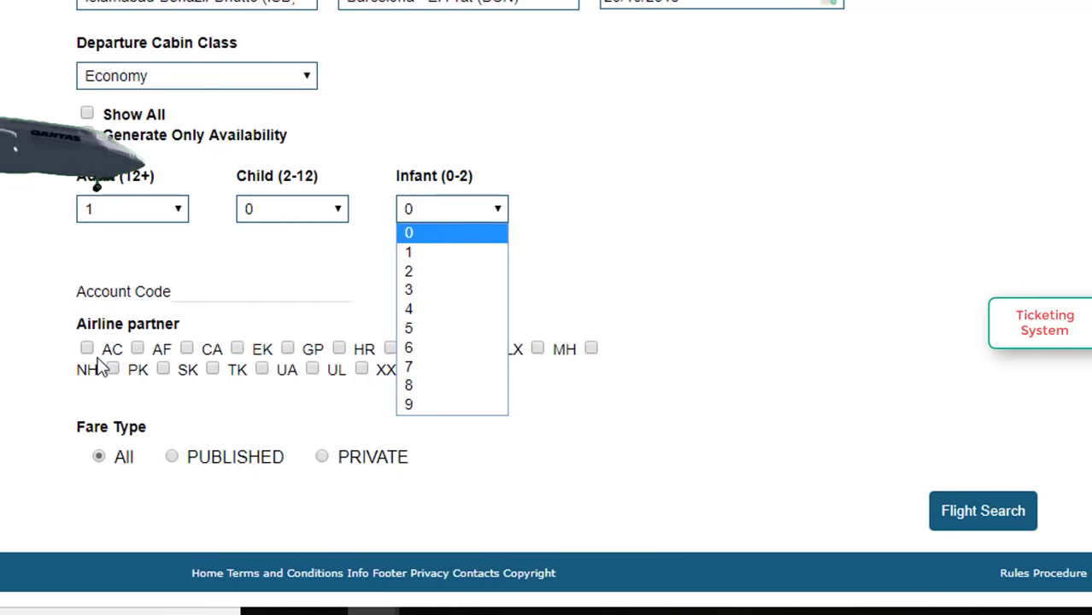
pyautogui.click(216, 315)
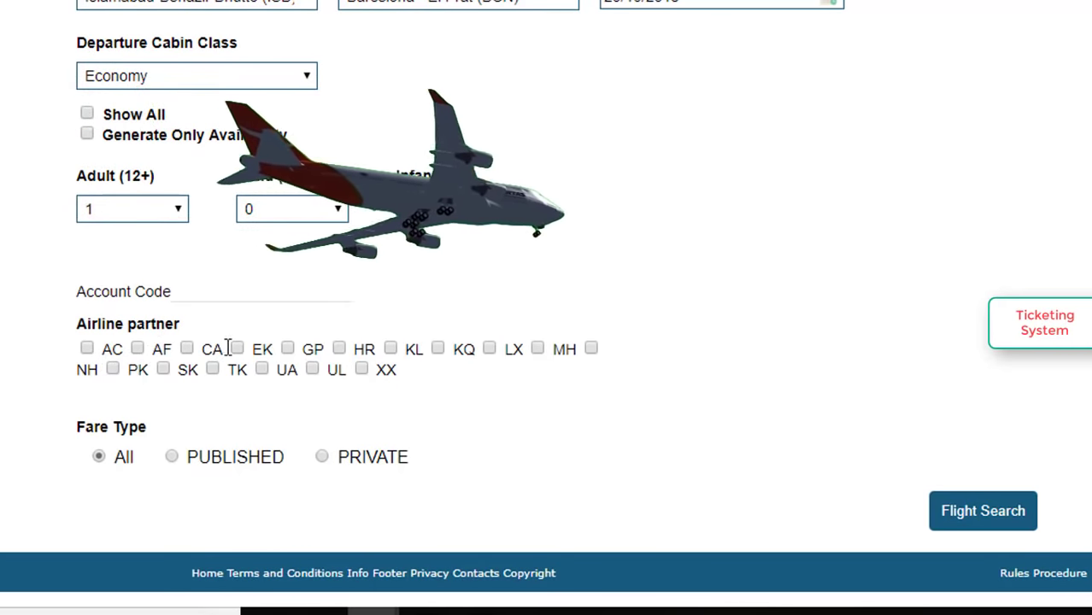
pyautogui.click(118, 373)
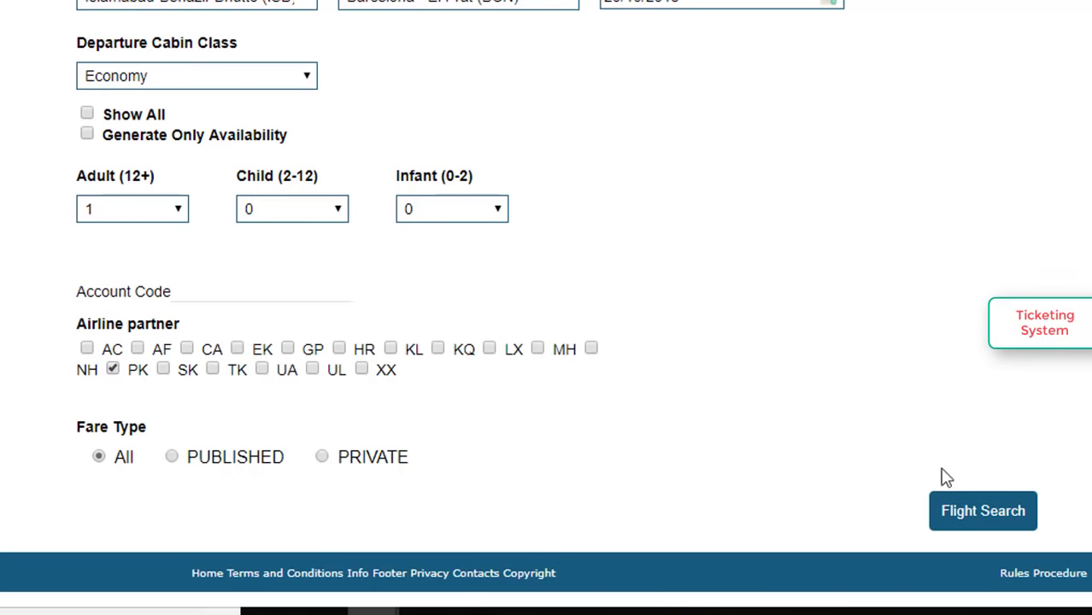
pyautogui.click(974, 528)
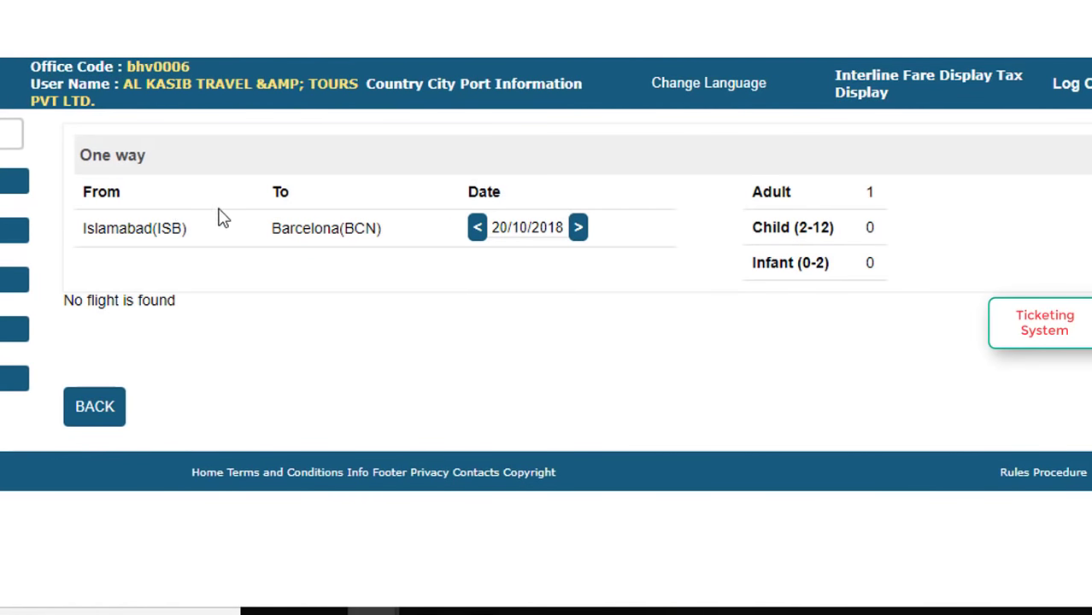
# Shift the search to 21/10/2018 after no flights on 20/10, listing PK-769 at 49,260.00 PKR.
pyautogui.hscroll(1, 252, 188)
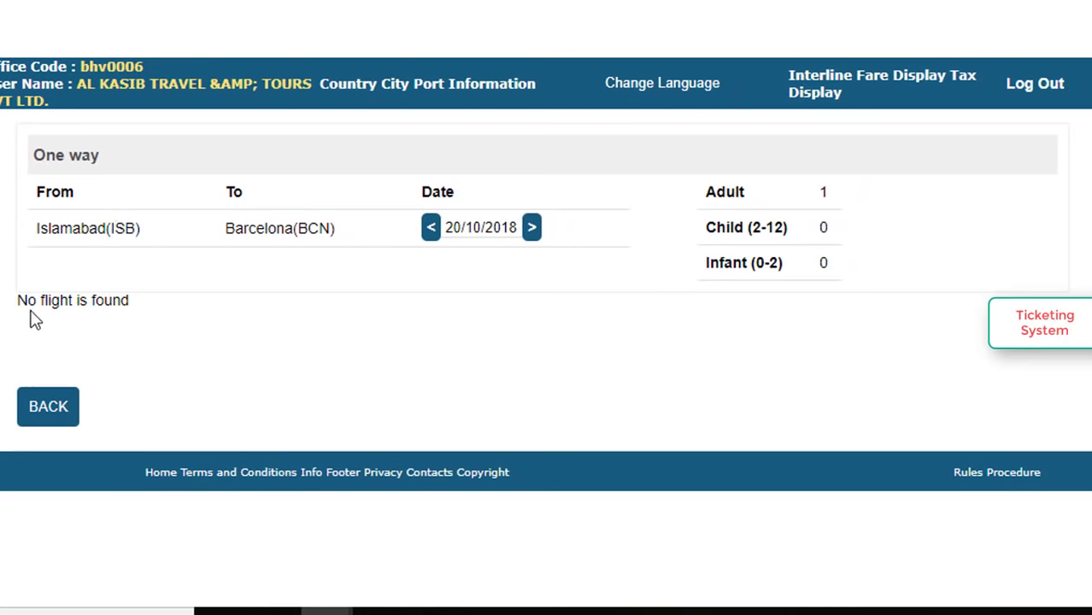
pyautogui.moveTo(28, 300); pyautogui.dragTo(62, 300)
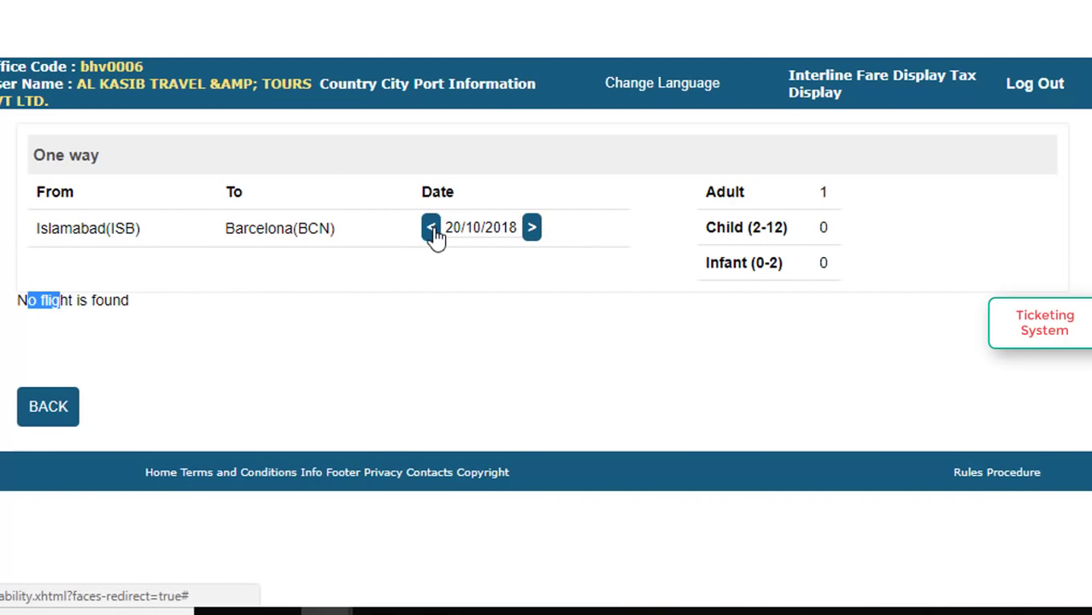
pyautogui.click(531, 228)
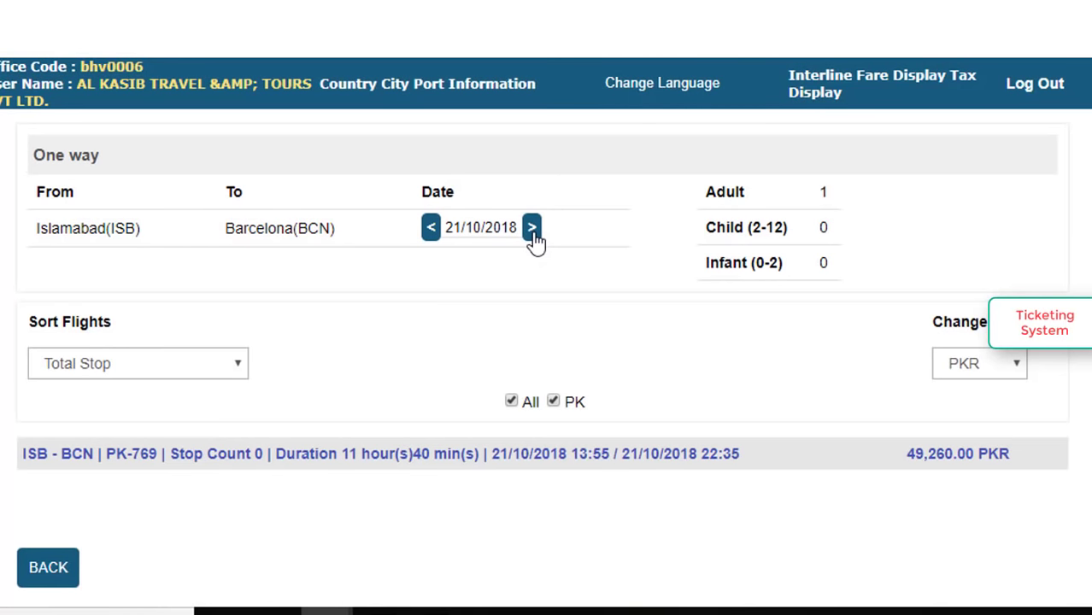
pyautogui.scroll(-1, 344, 291)
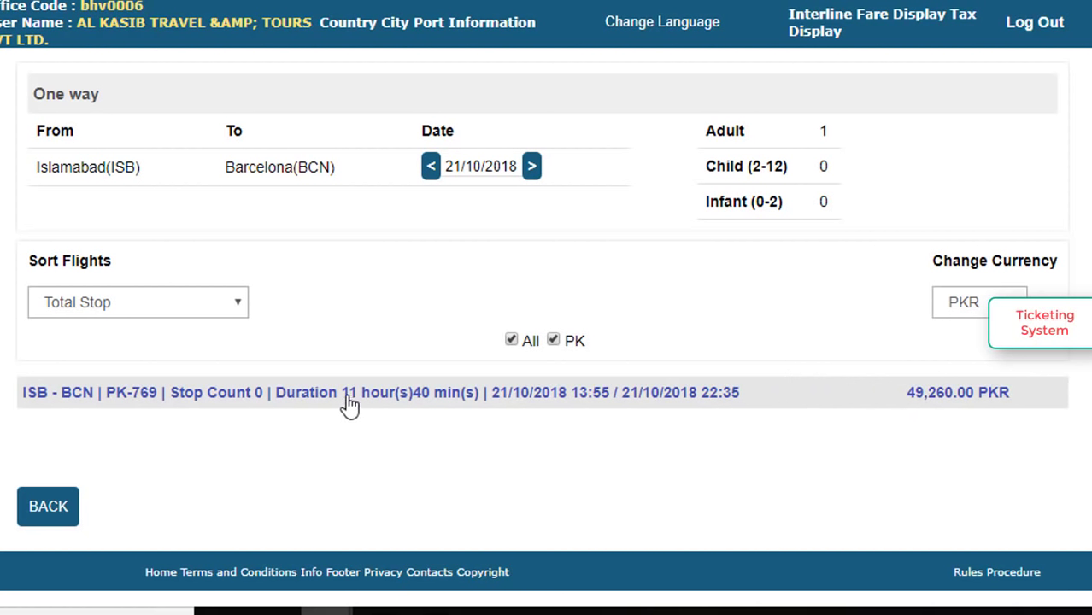
# Pick the 49,260.00 PKR U-class fare on PK-769 and continue to passenger details.
pyautogui.click(246, 400)
pyautogui.scroll(-3, 821, 329)
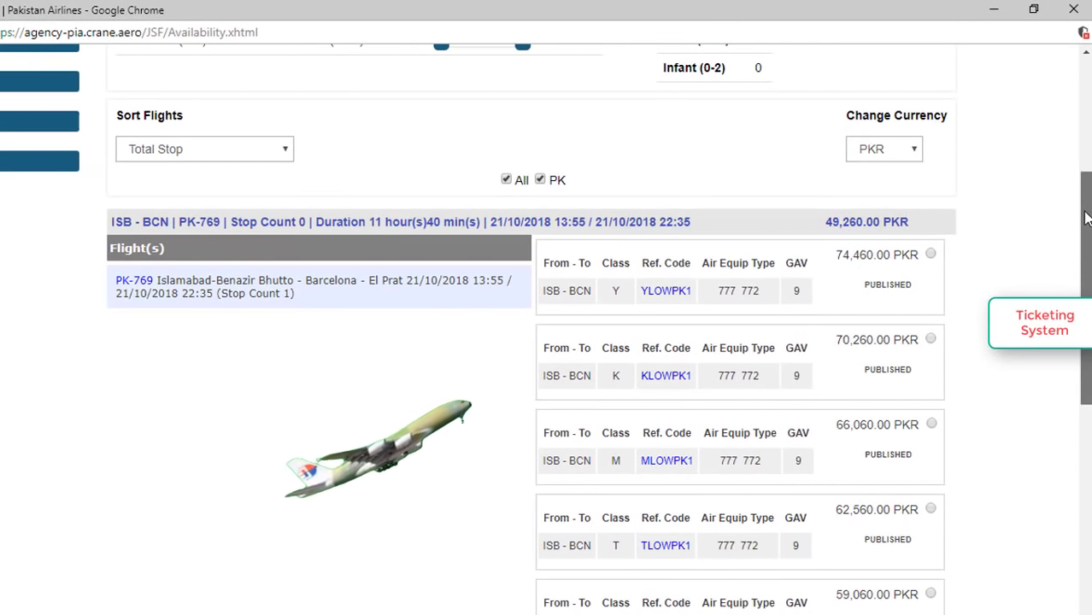
pyautogui.moveTo(1085, 218); pyautogui.dragTo(1086, 395)
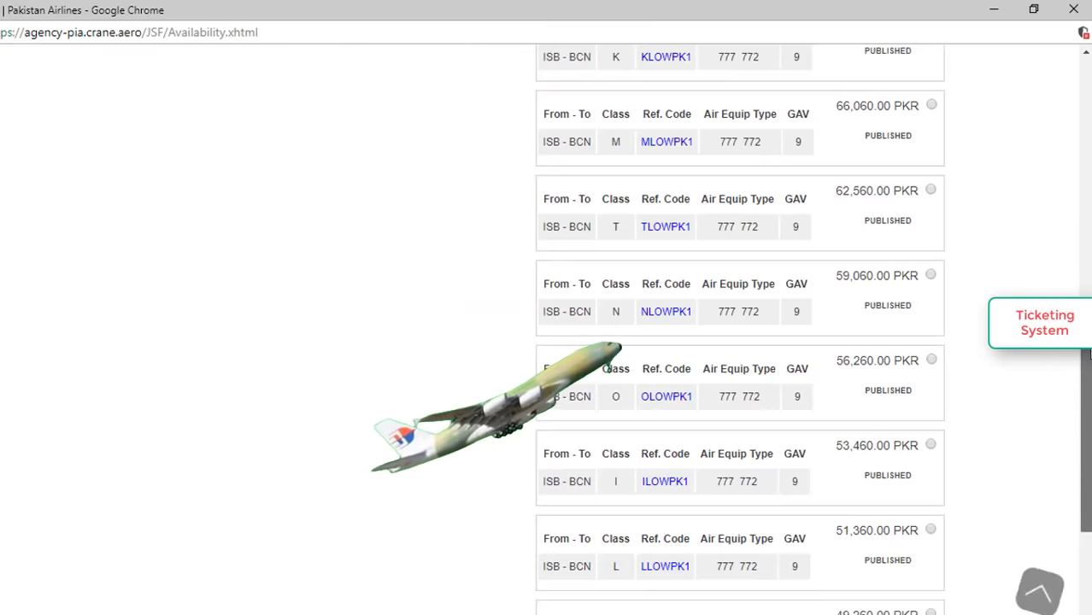
pyautogui.moveTo(1088, 354); pyautogui.dragTo(1088, 388)
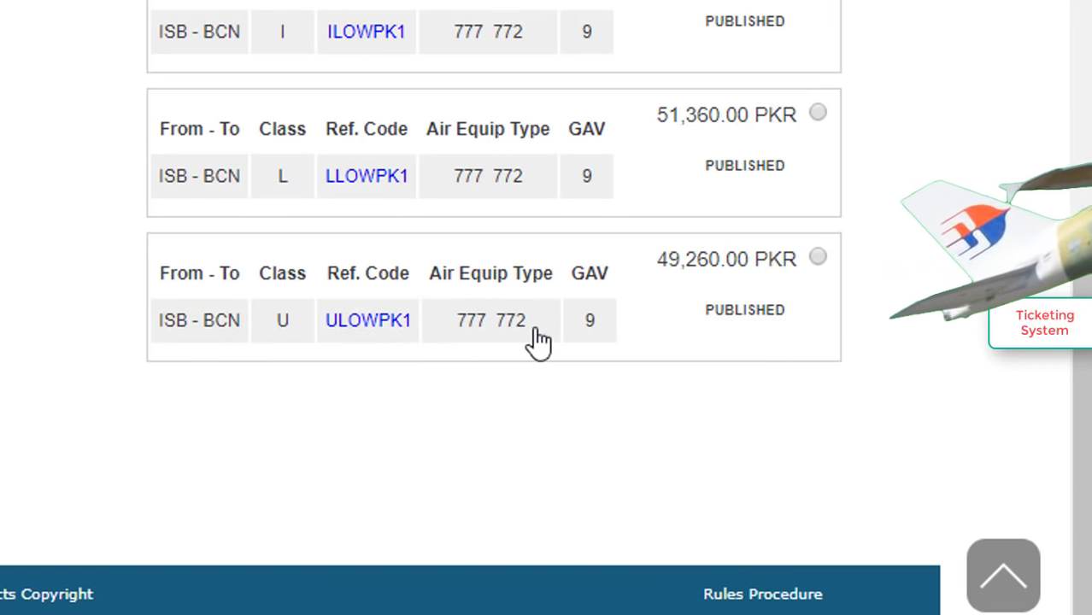
pyautogui.click(817, 258)
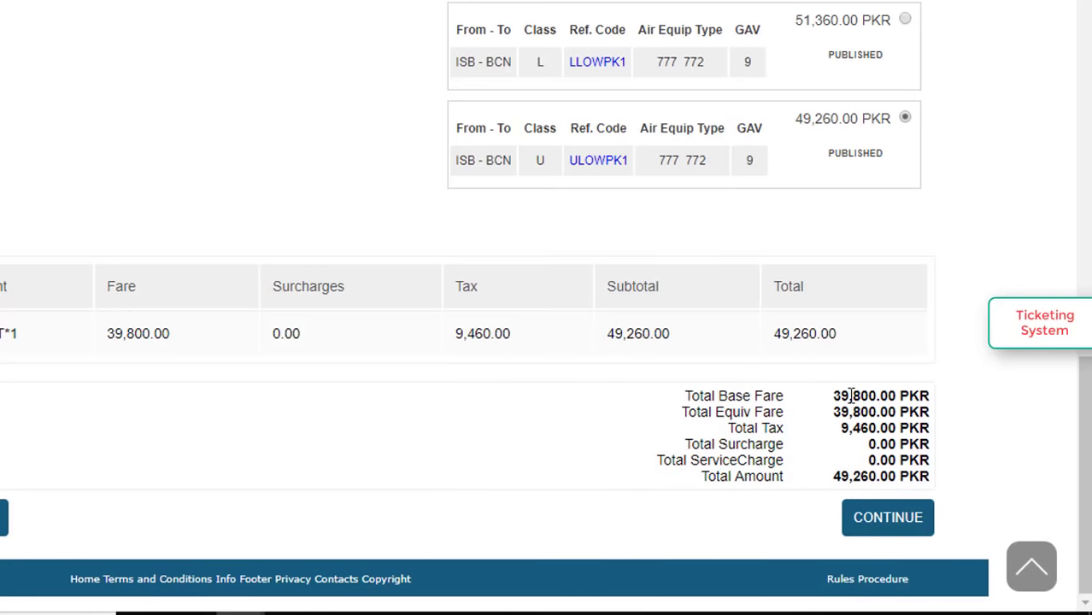
pyautogui.moveTo(876, 396); pyautogui.dragTo(854, 428)
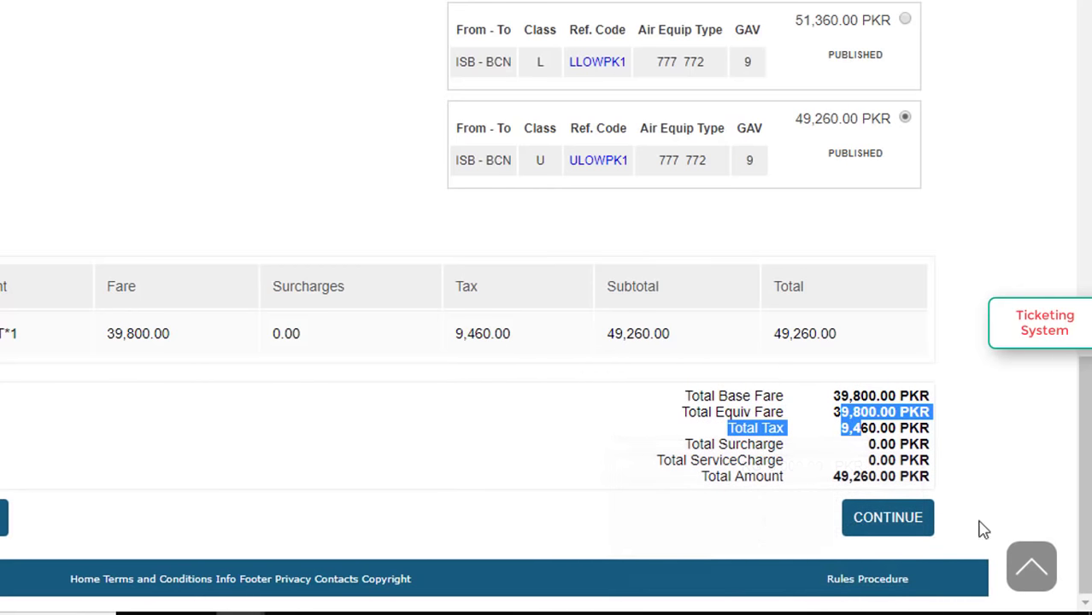
pyautogui.click(868, 530)
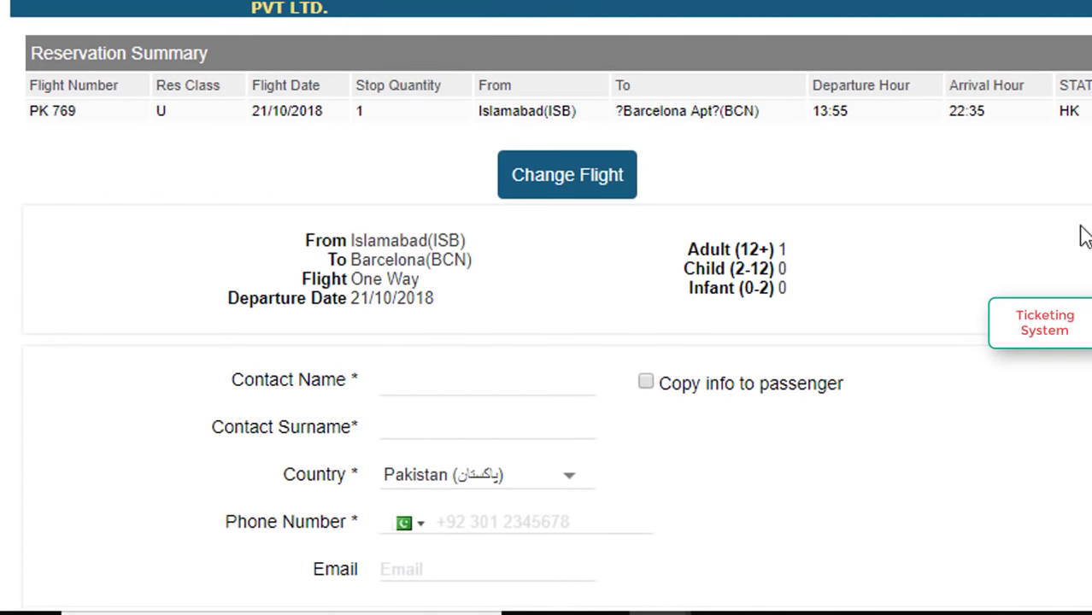
# Enter the booking contact's first name and surname.
pyautogui.scroll(-2, 424, 333)
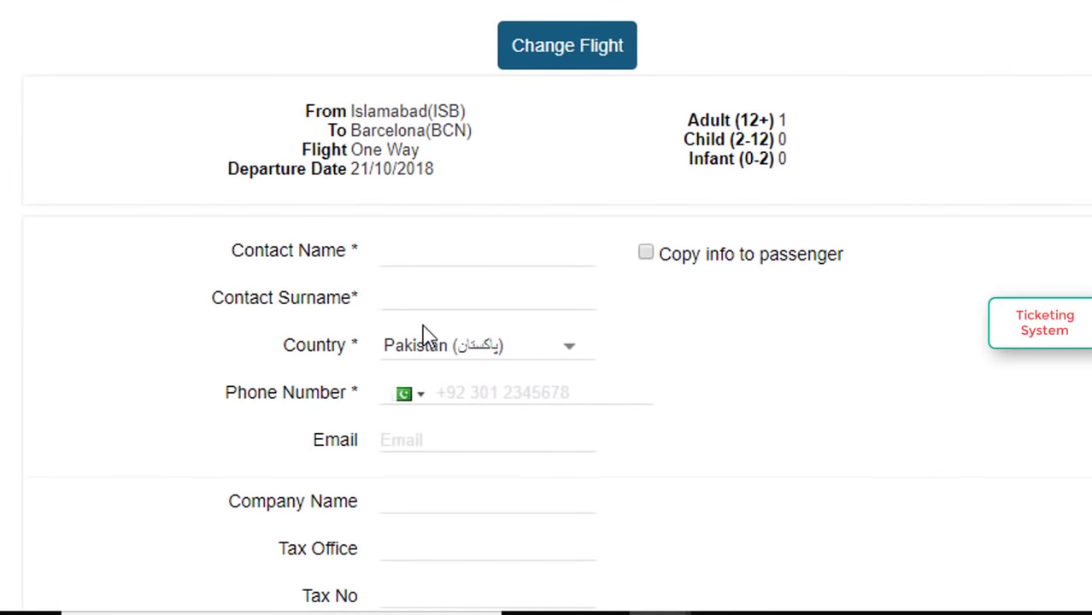
pyautogui.scroll(-1, 425, 334)
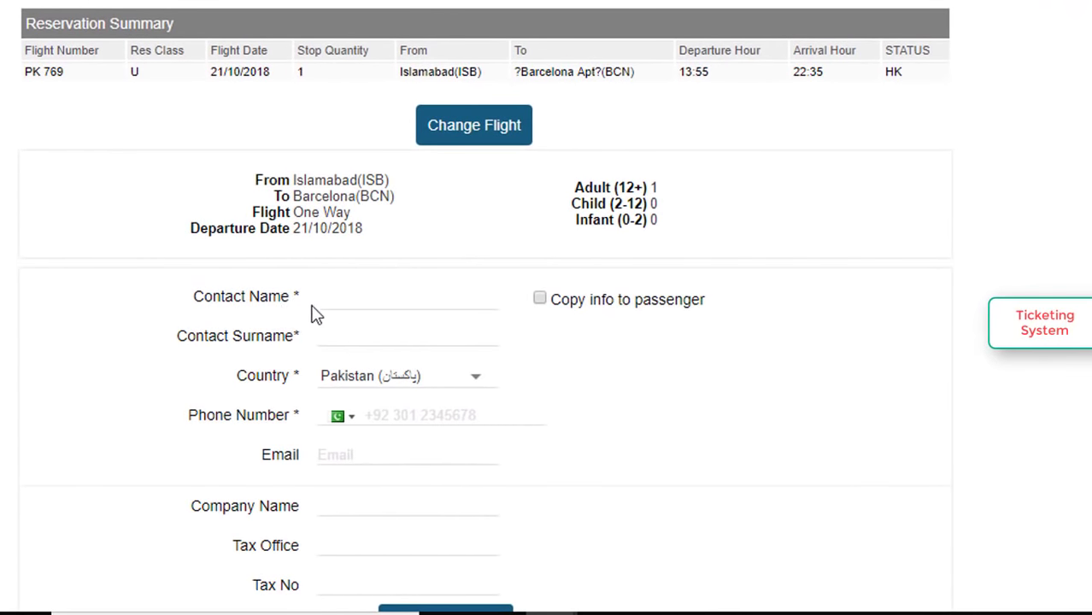
pyautogui.click(373, 305)
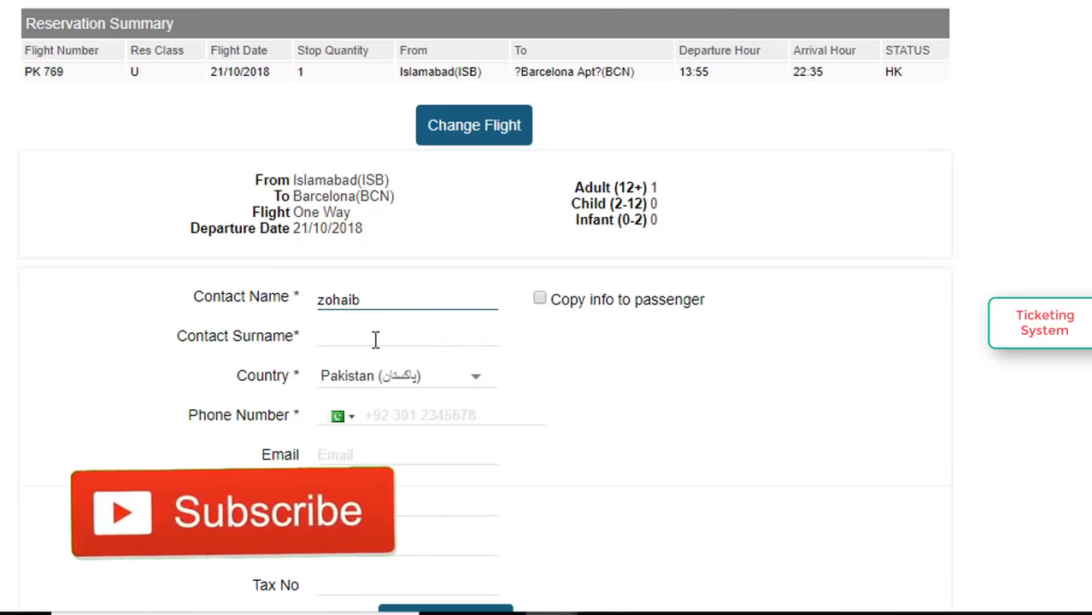
pyautogui.click(375, 338)
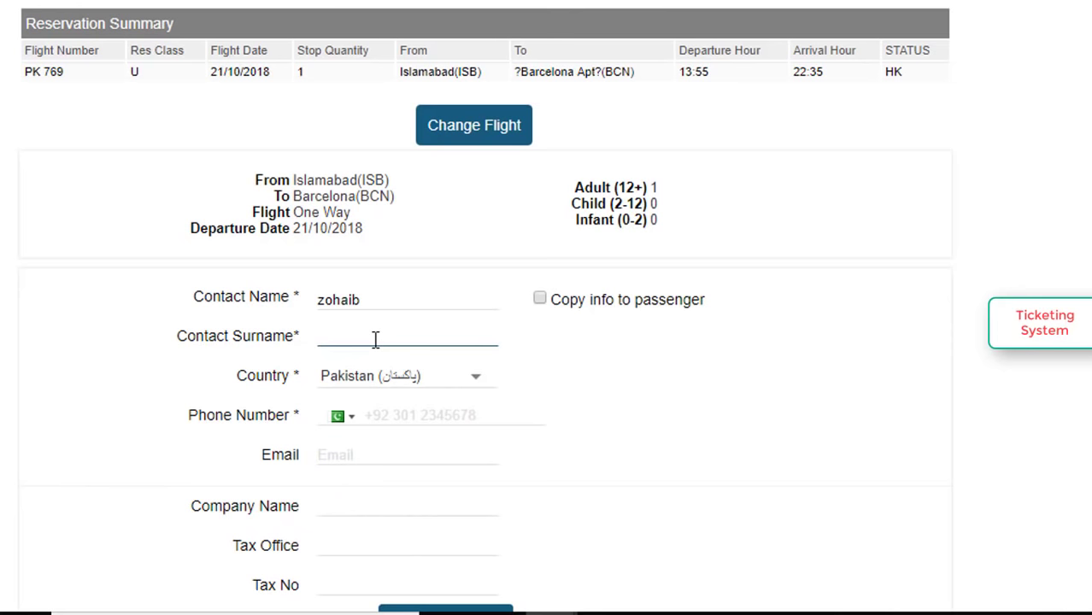
pyautogui.scroll(-2, 375, 339)
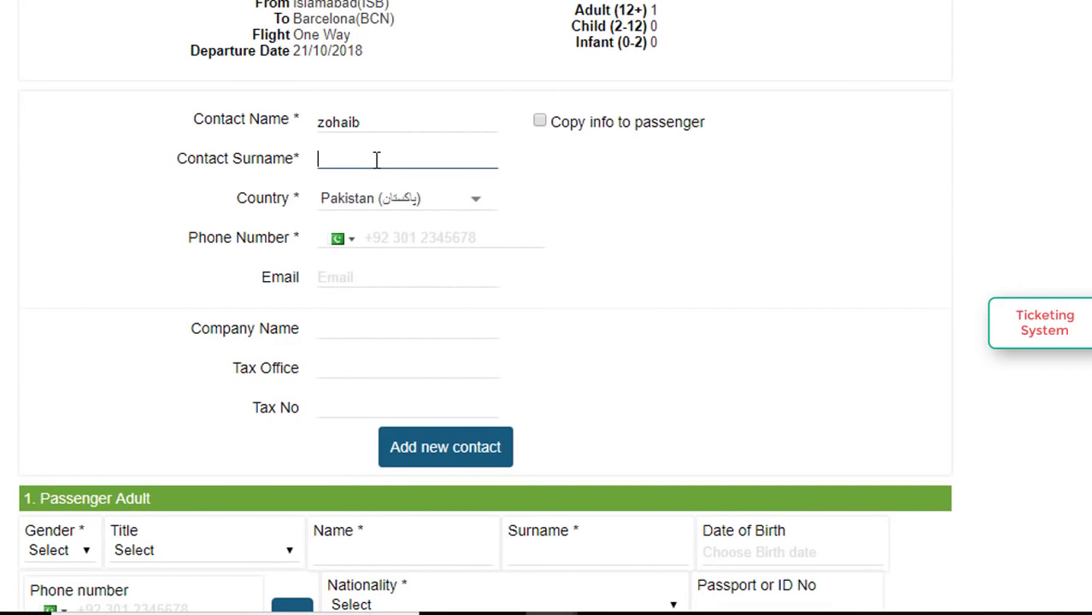
pyautogui.press('Tab')
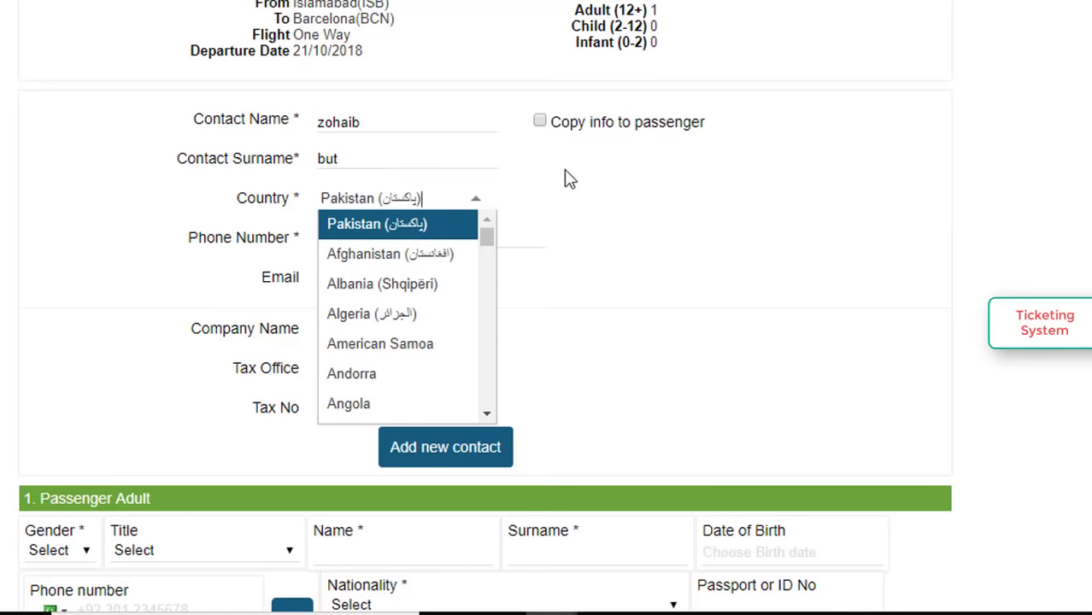
# Keep country Pakistan and enter the contact's phone number and e-mail address.
pyautogui.click(571, 179)
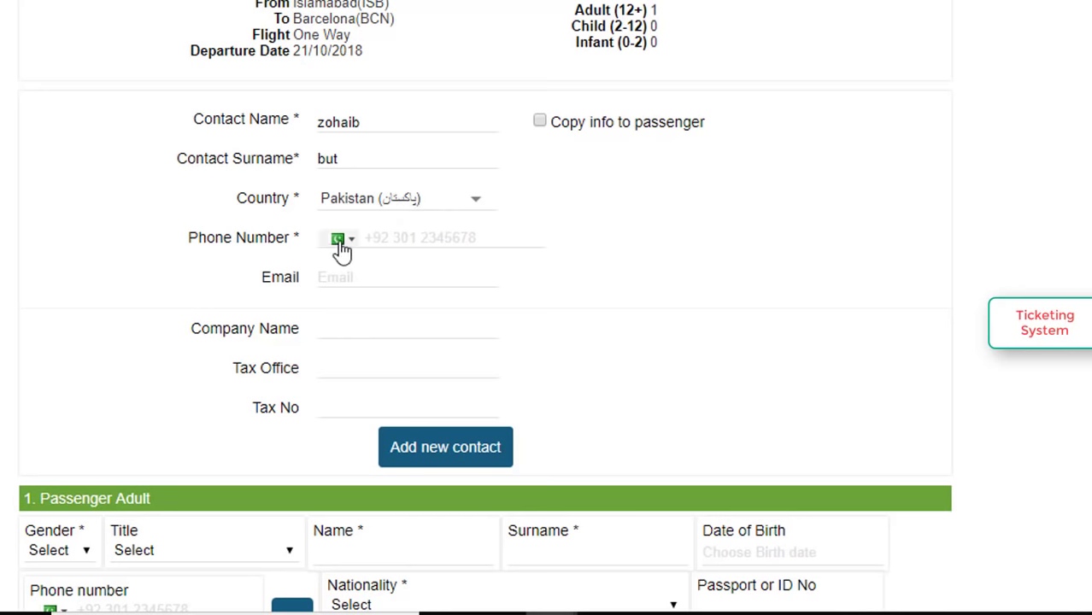
pyautogui.hotkey('ctrl', '+')
pyautogui.hotkey('ctrl', '+')
pyautogui.hotkey('ctrl', '-')
pyautogui.hotkey('ctrl', '-')
pyautogui.click(400, 240)
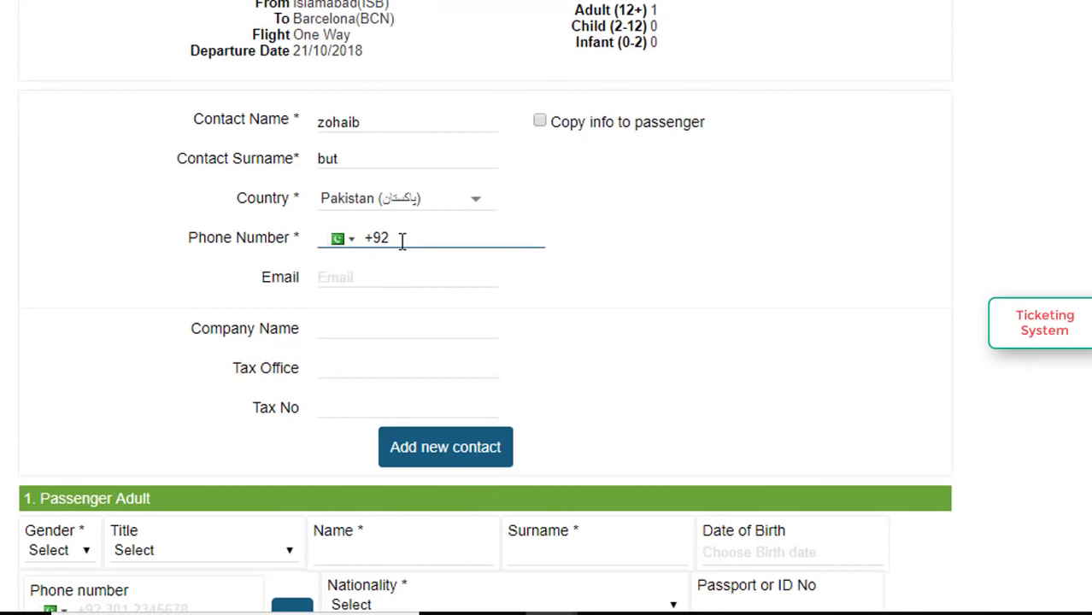
pyautogui.click(359, 277)
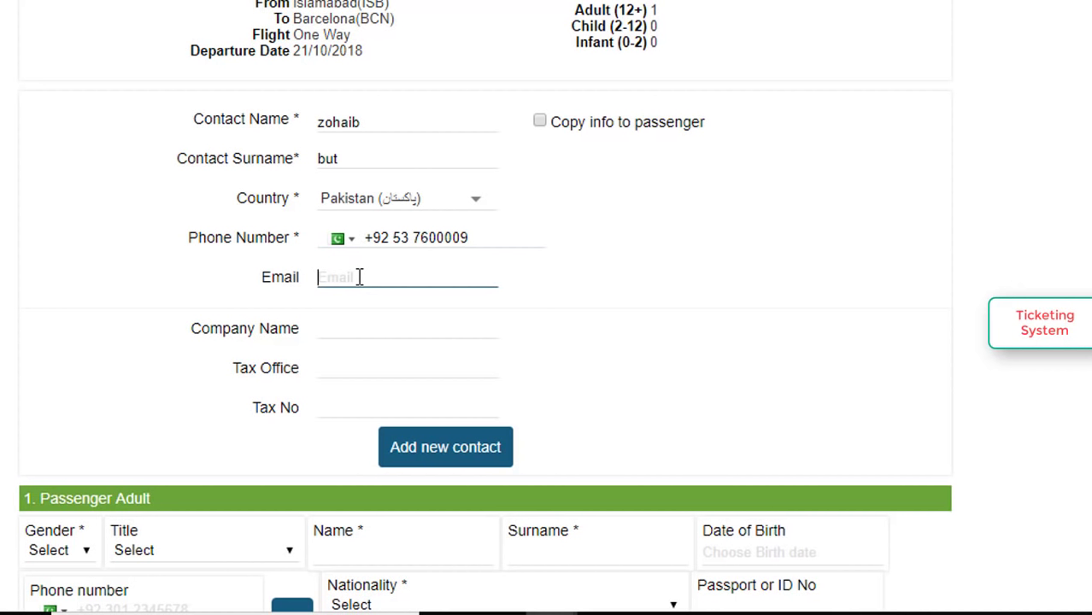
pyautogui.write('ticket')
pyautogui.press('BackSpace')
pyautogui.press('BackSpace')
pyautogui.press('BackSpace')
pyautogui.press('BackSpace')
pyautogui.press('BackSpace')
pyautogui.press('BackSpace')
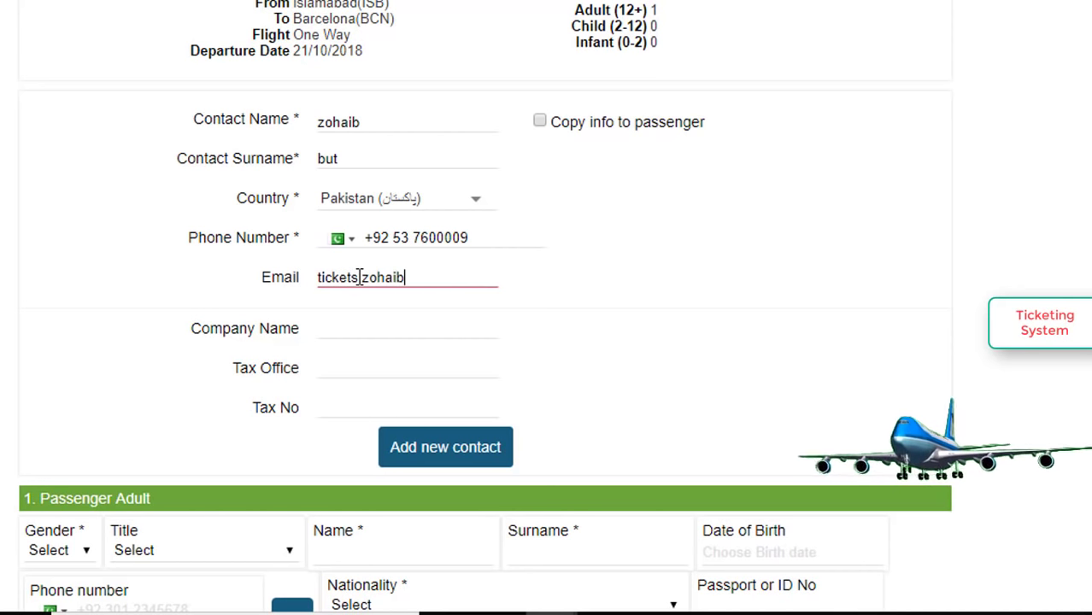
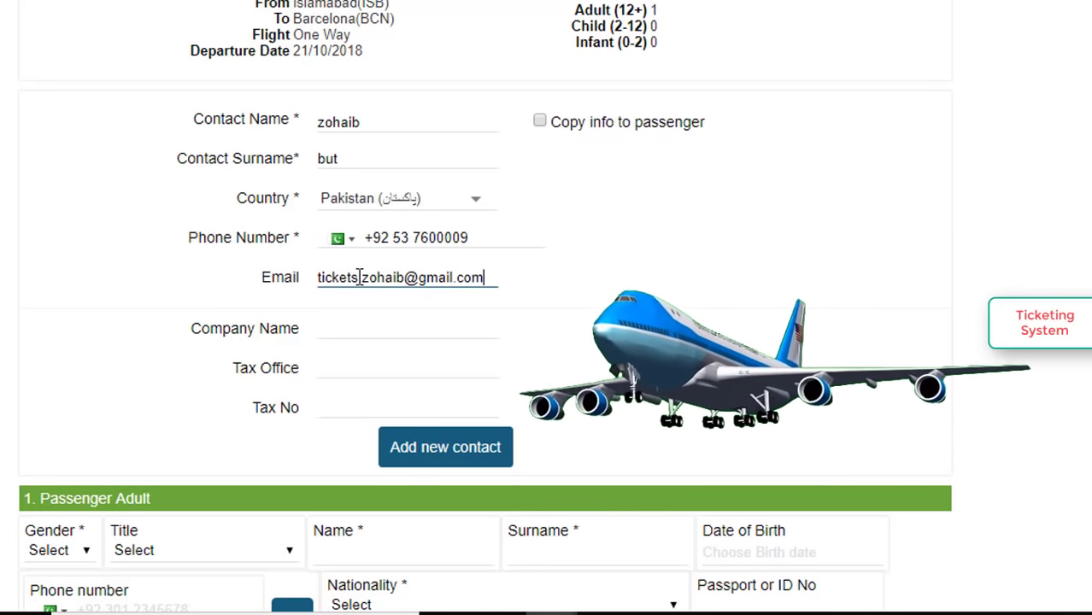
# Enter the company name PUNJAB AIRWAYS TRAVEL.
pyautogui.scroll(-2, 359, 277)
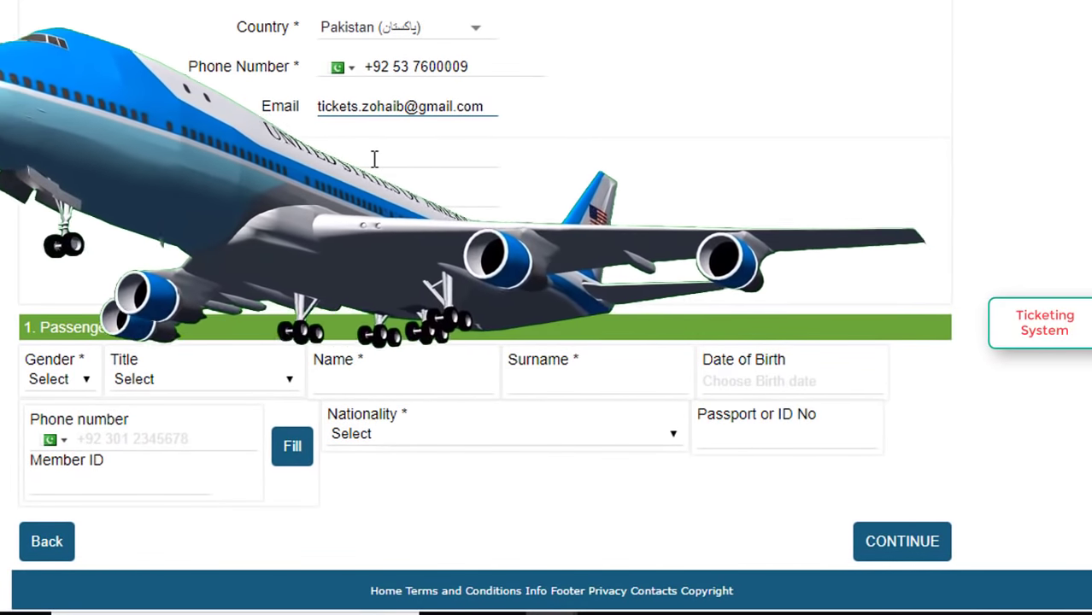
pyautogui.click(374, 157)
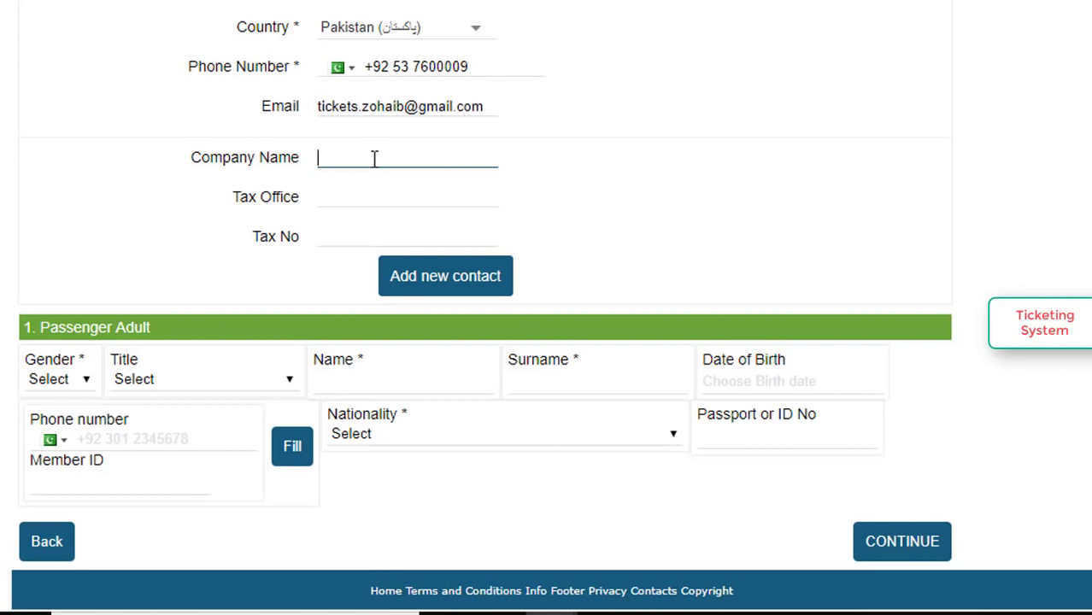
pyautogui.write('punja')
pyautogui.press('BackSpace')
pyautogui.press('BackSpace')
pyautogui.press('BackSpace')
pyautogui.press('BackSpace')
pyautogui.press('BackSpace')
pyautogui.press('BackSpace')
pyautogui.write('PUNJAB AIRWAYS TRAVE')
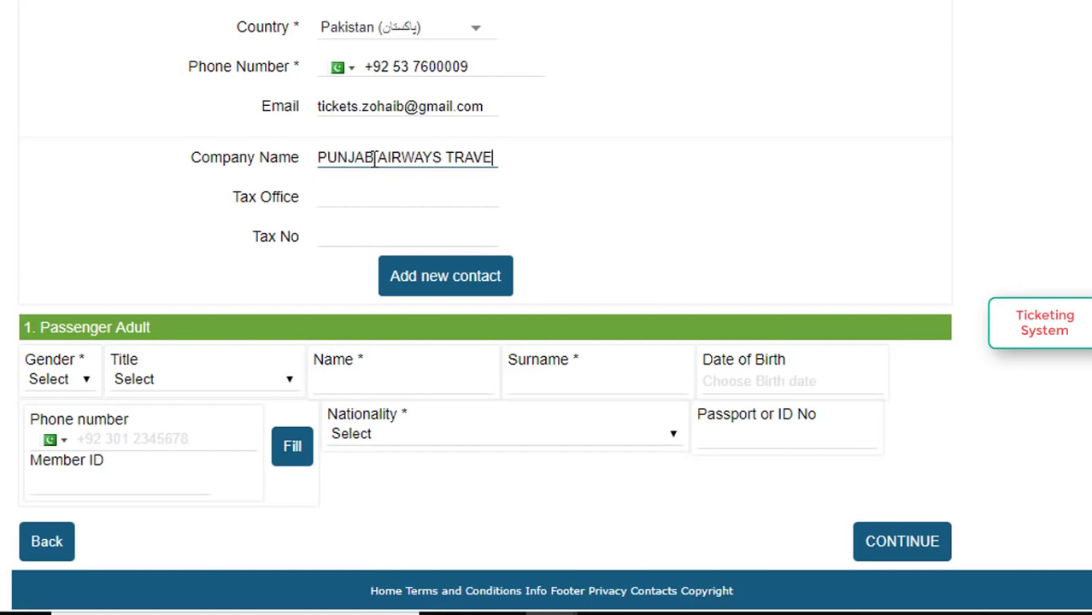
pyautogui.write('L')
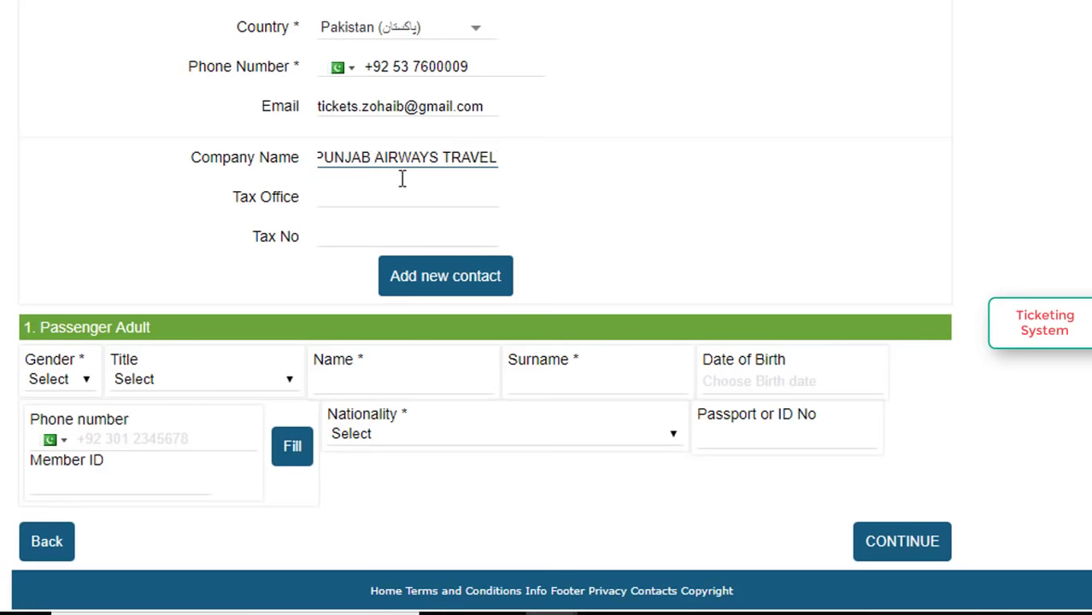
pyautogui.scroll(-1, 592, 194)
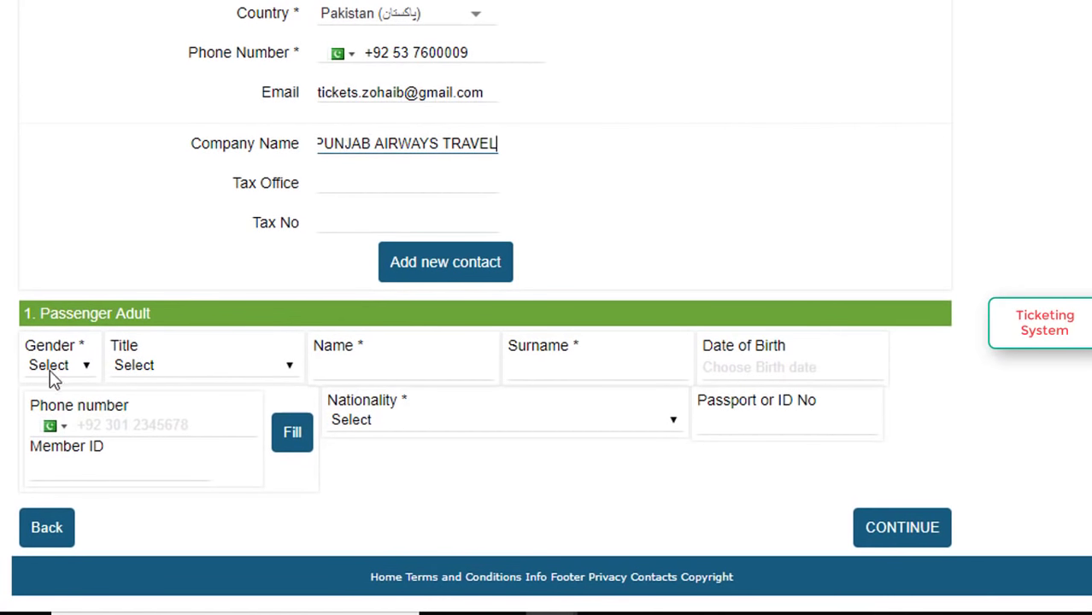
# Set the adult passenger to Male, title MR, and enter the passenger's first name and surname.
pyautogui.click(72, 367)
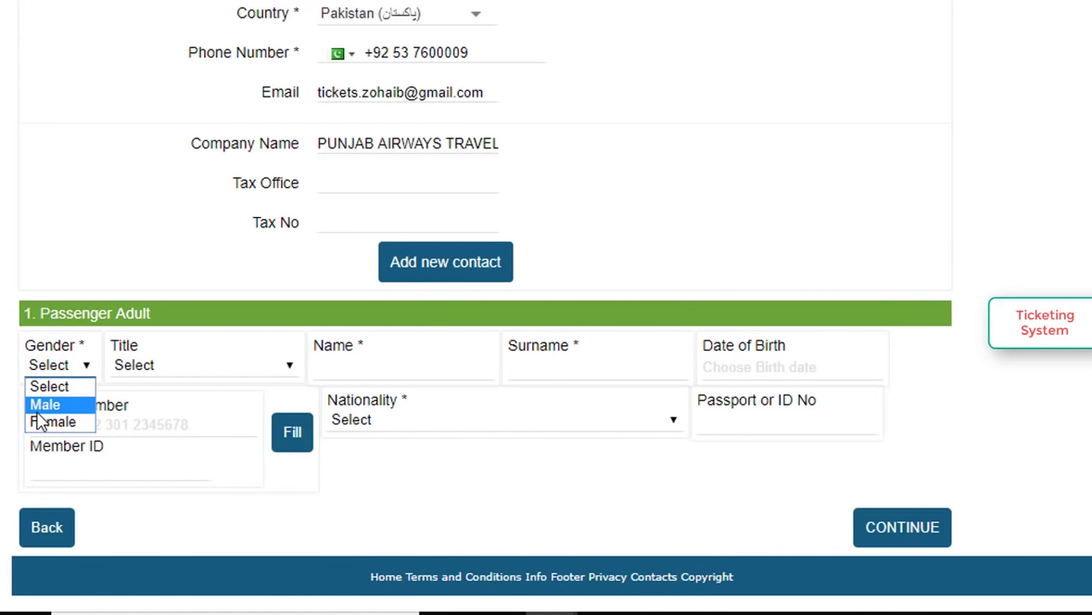
pyautogui.click(38, 407)
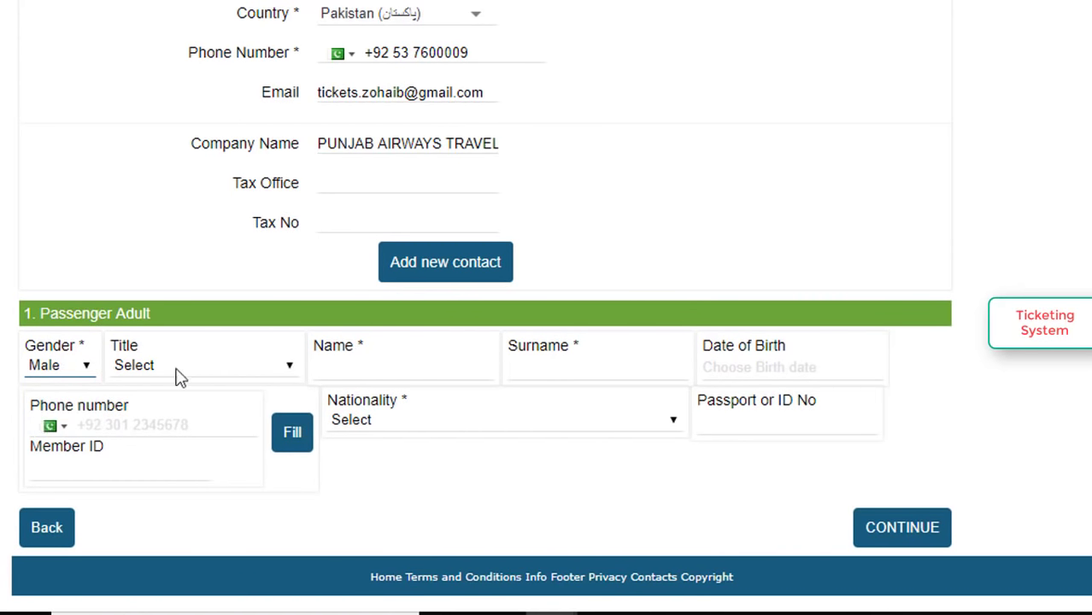
pyautogui.click(289, 369)
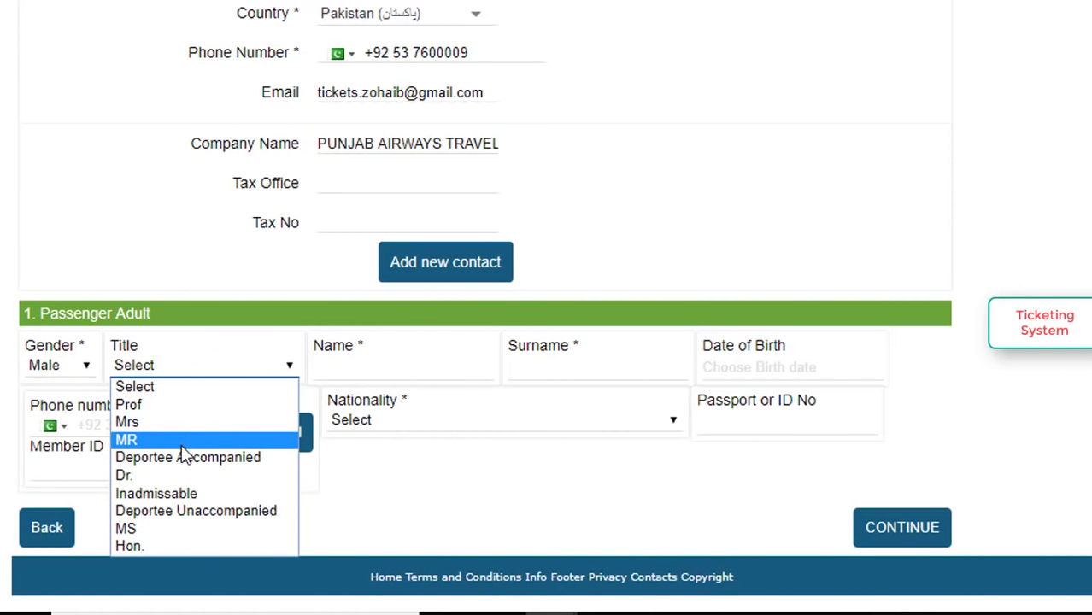
pyautogui.click(160, 444)
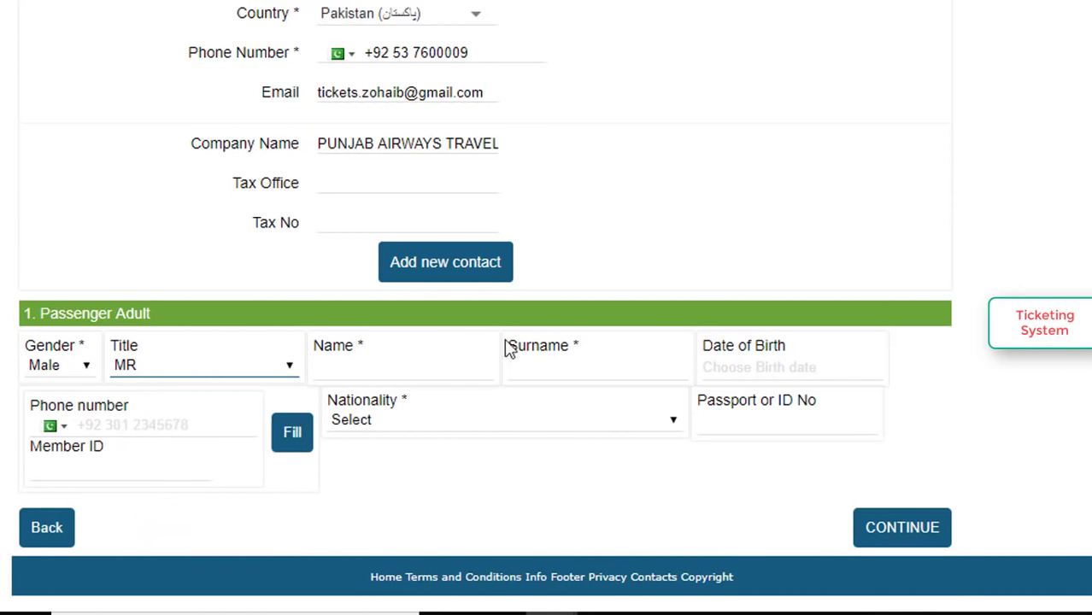
pyautogui.click(409, 364)
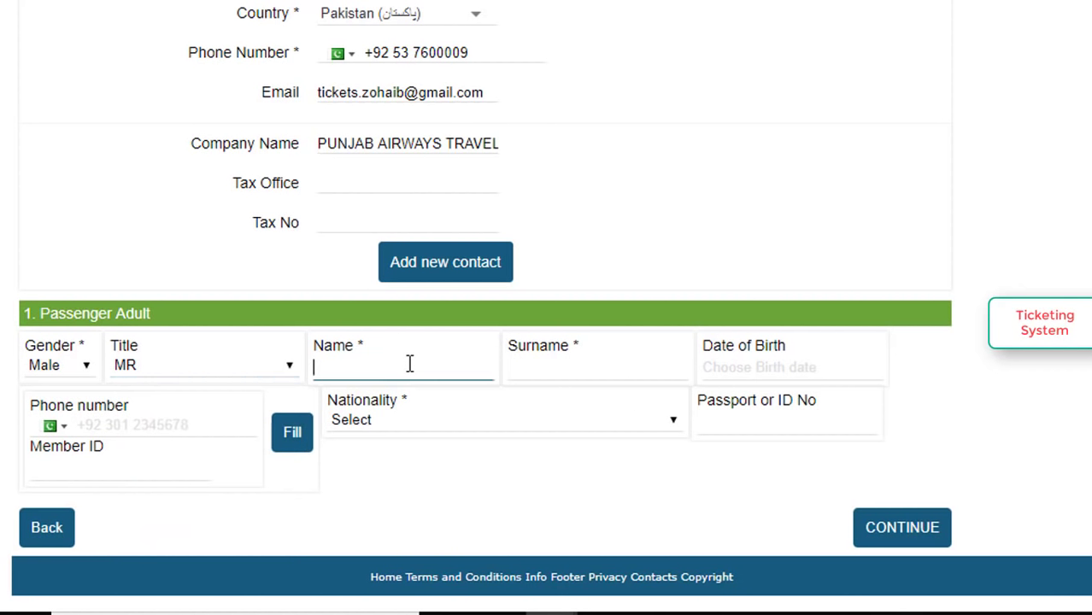
pyautogui.press('Tab')
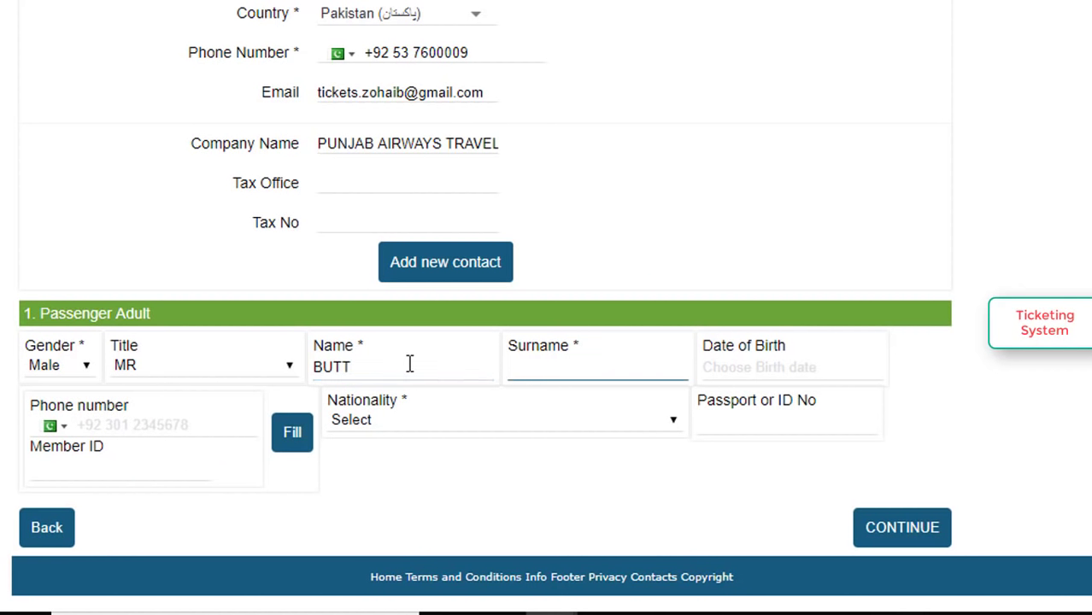
pyautogui.click(785, 370)
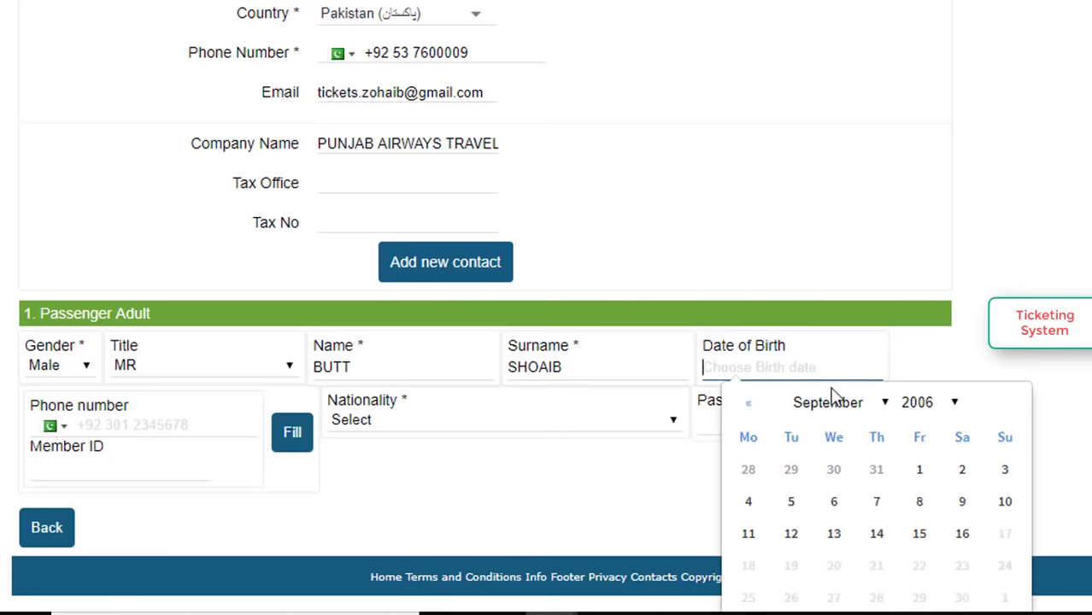
pyautogui.click(939, 411)
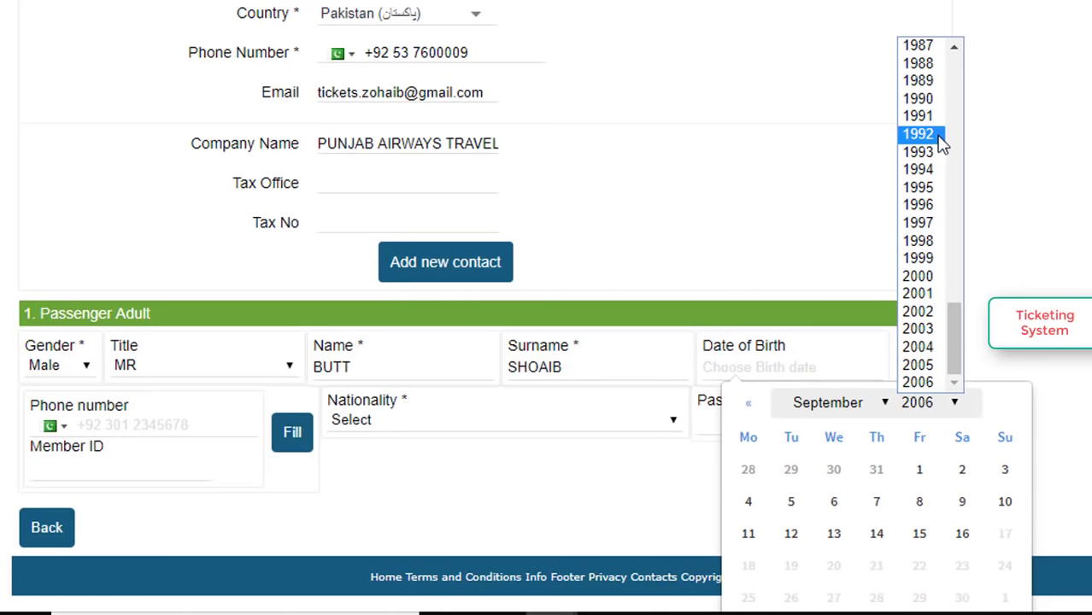
pyautogui.scroll(3, 948, 137)
pyautogui.click(936, 248)
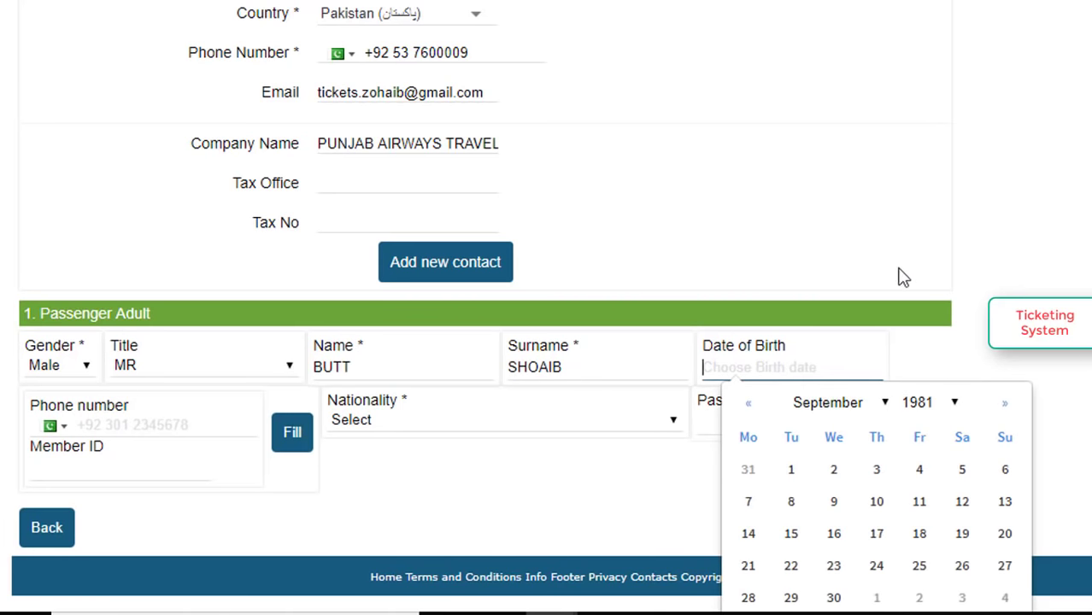
pyautogui.click(792, 471)
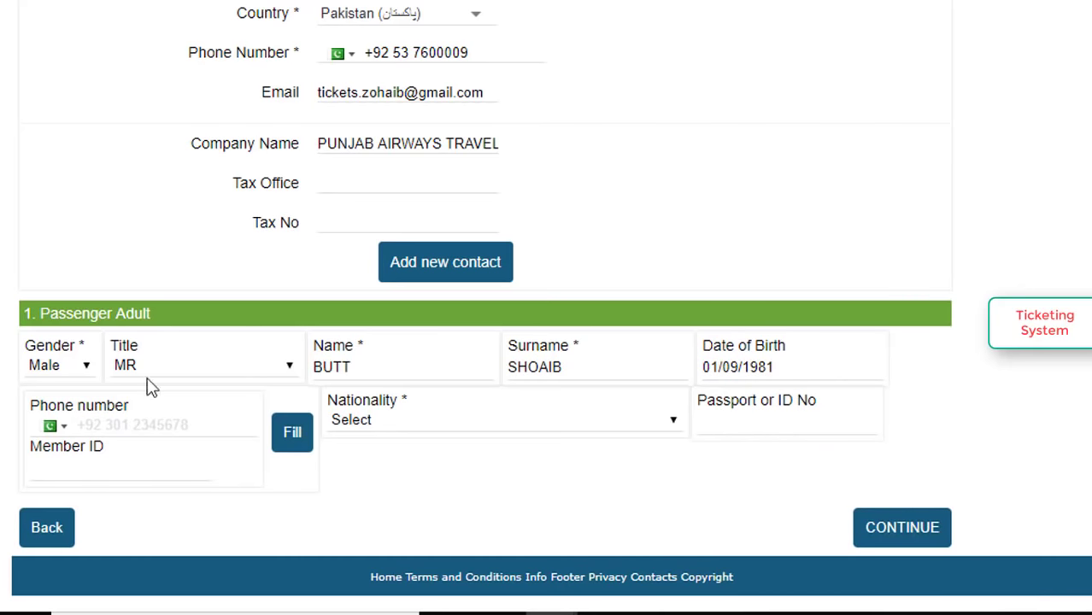
# Enter the passenger's phone number, nationality Pakistan, and passport number.
pyautogui.click(123, 427)
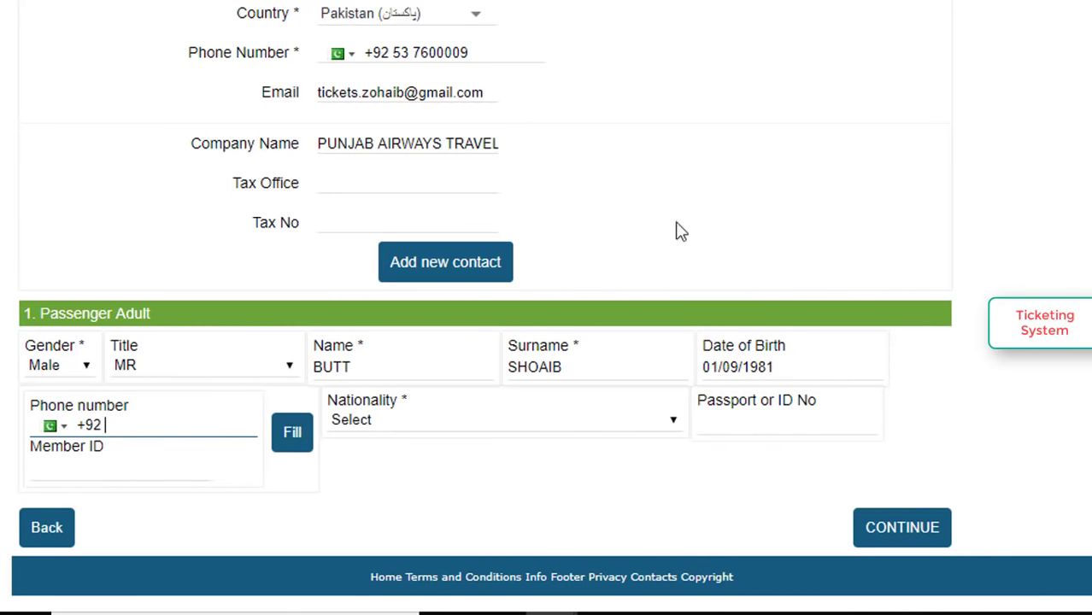
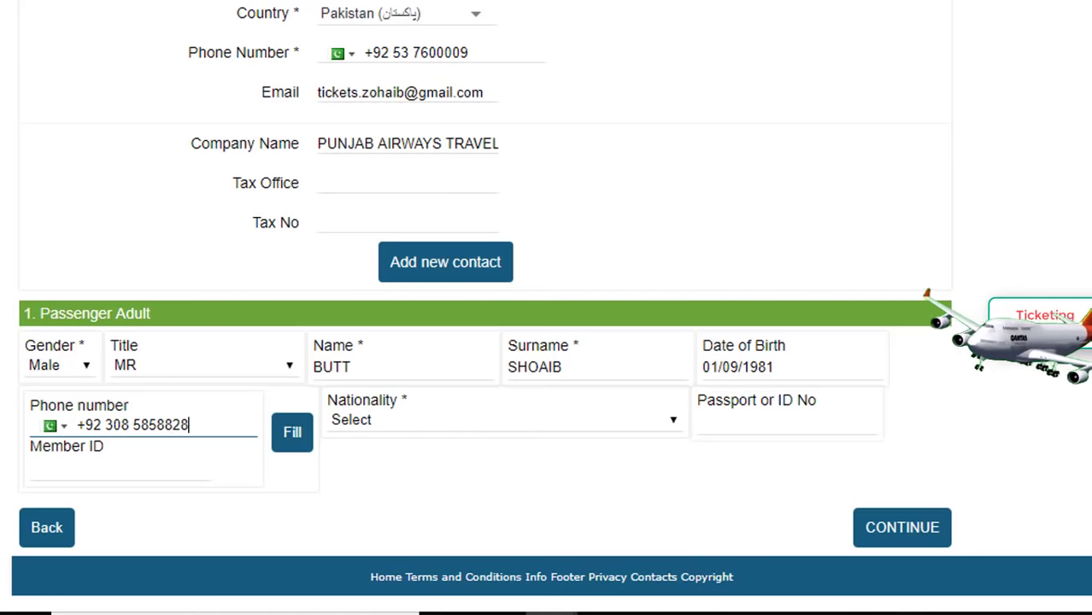
pyautogui.click(542, 420)
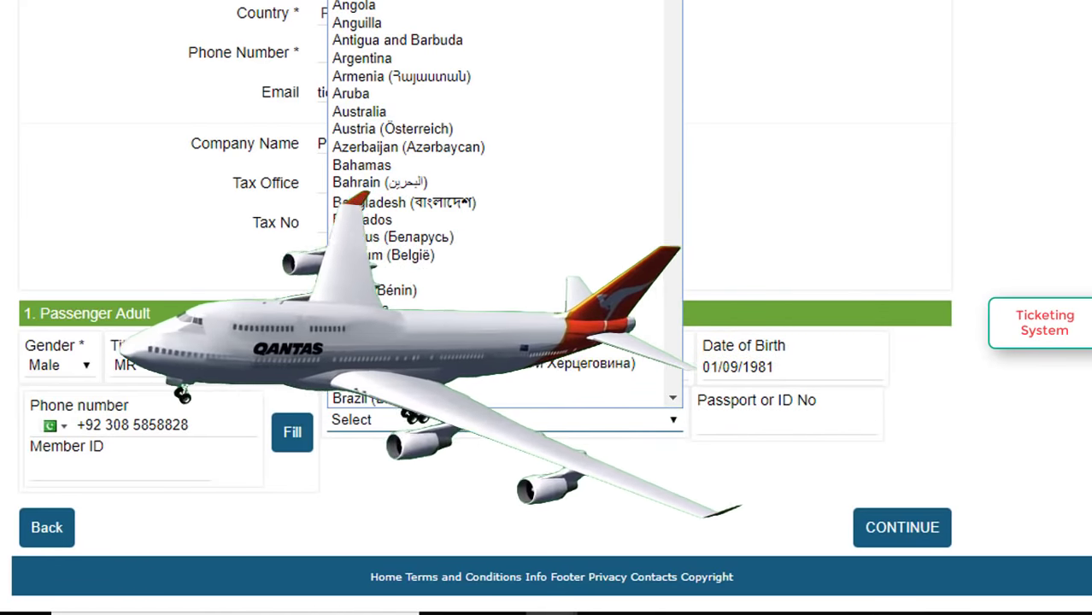
pyautogui.press('p')
pyautogui.press('Return')
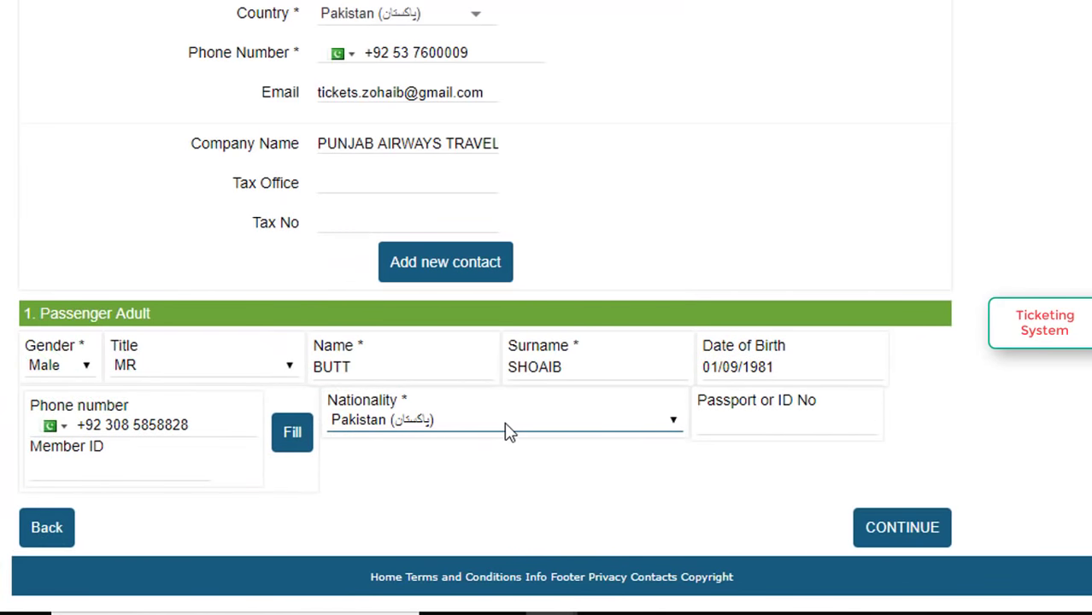
pyautogui.click(736, 417)
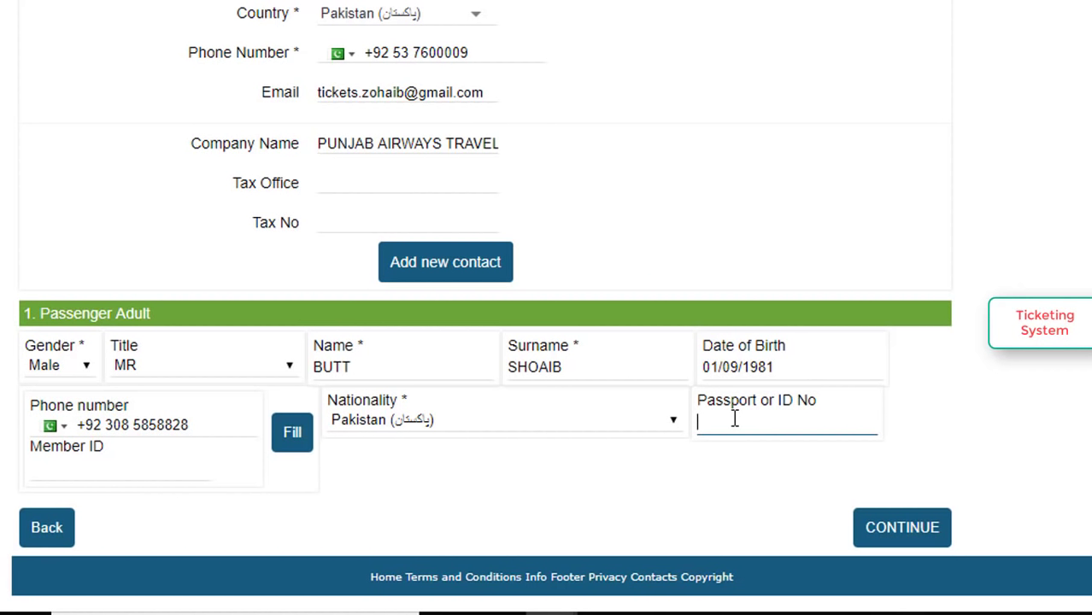
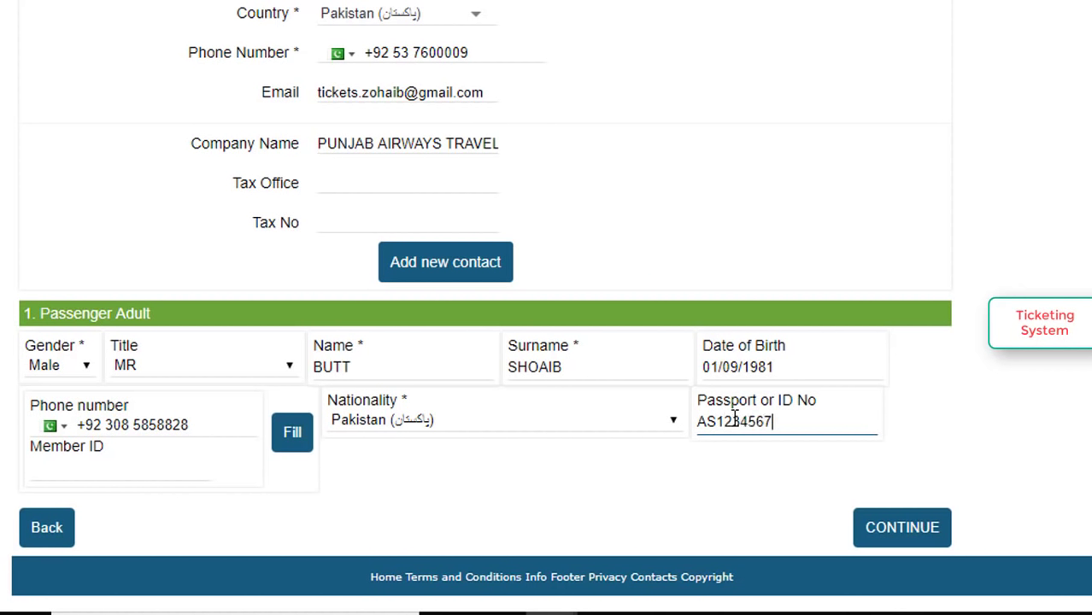
# Submit the passenger details, then highlight the PNR, Status and 1Adult on the booking page.
pyautogui.click(910, 537)
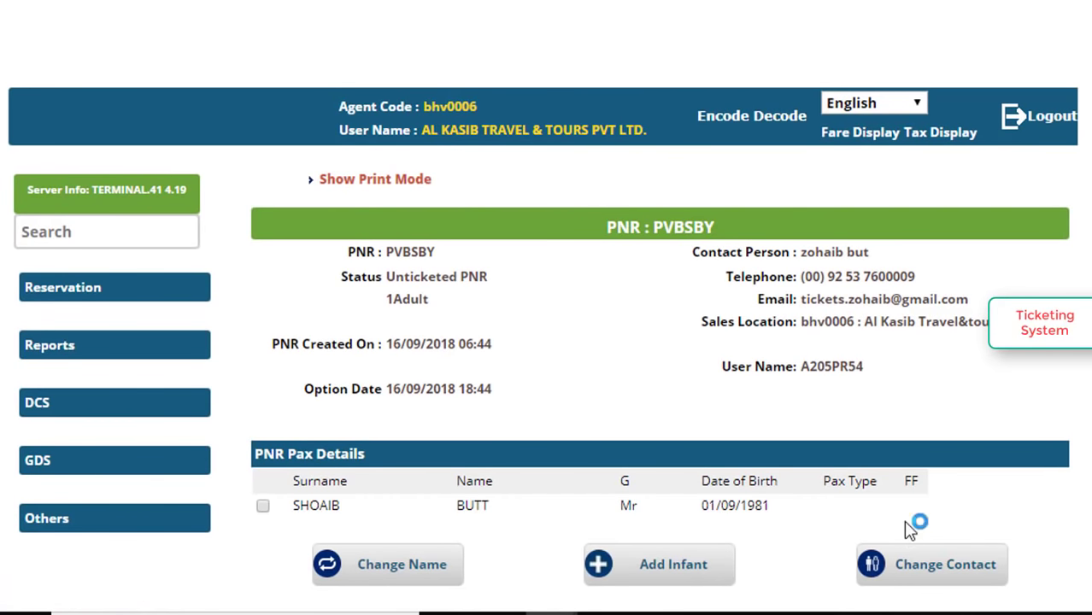
pyautogui.scroll(-1, 930, 474)
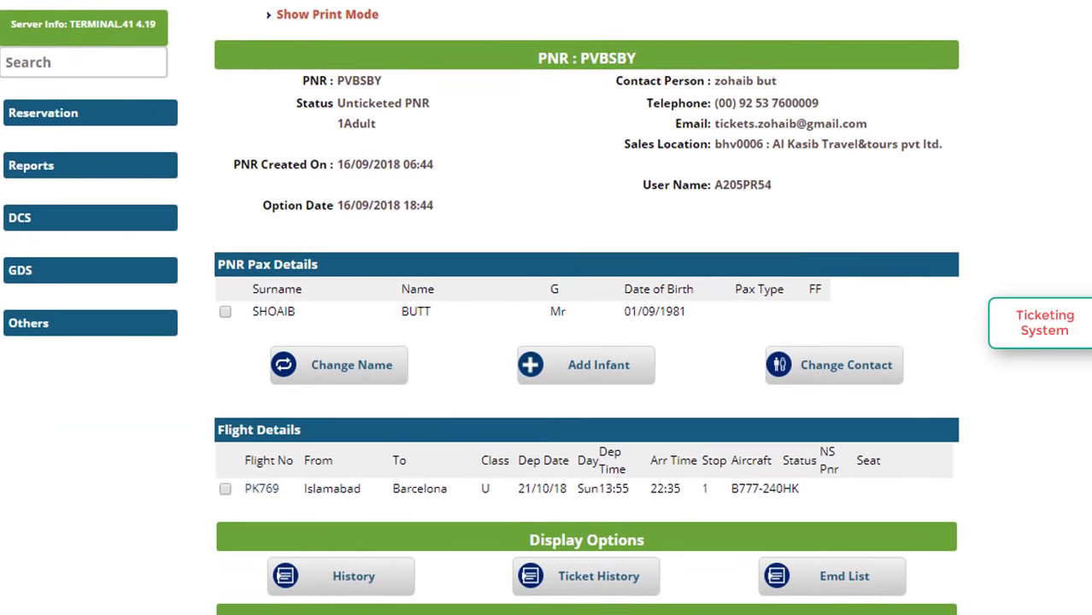
pyautogui.moveTo(308, 80); pyautogui.dragTo(383, 80)
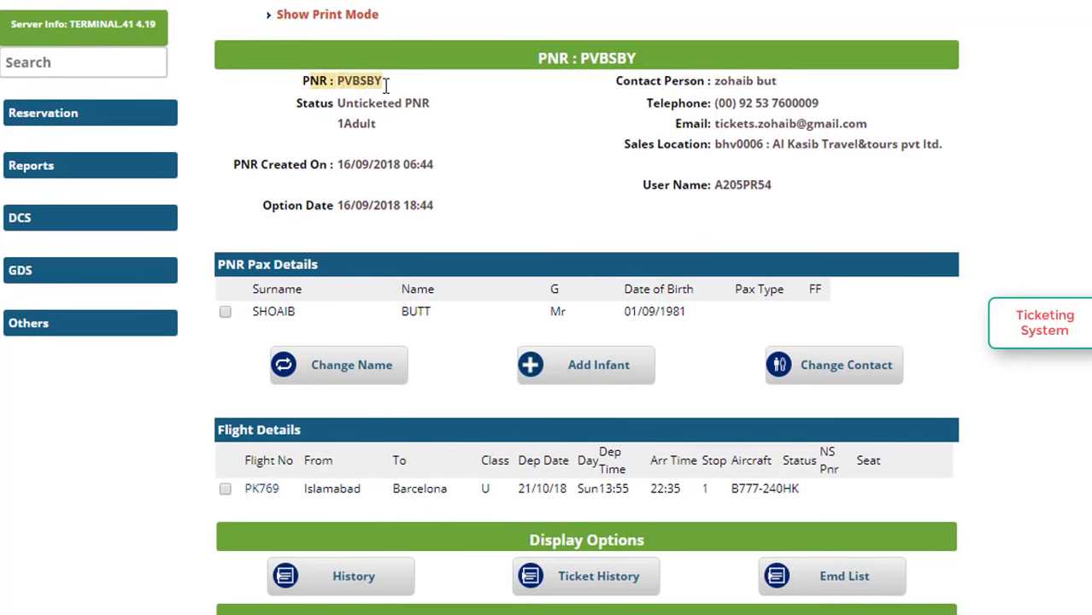
pyautogui.doubleClick(298, 103)
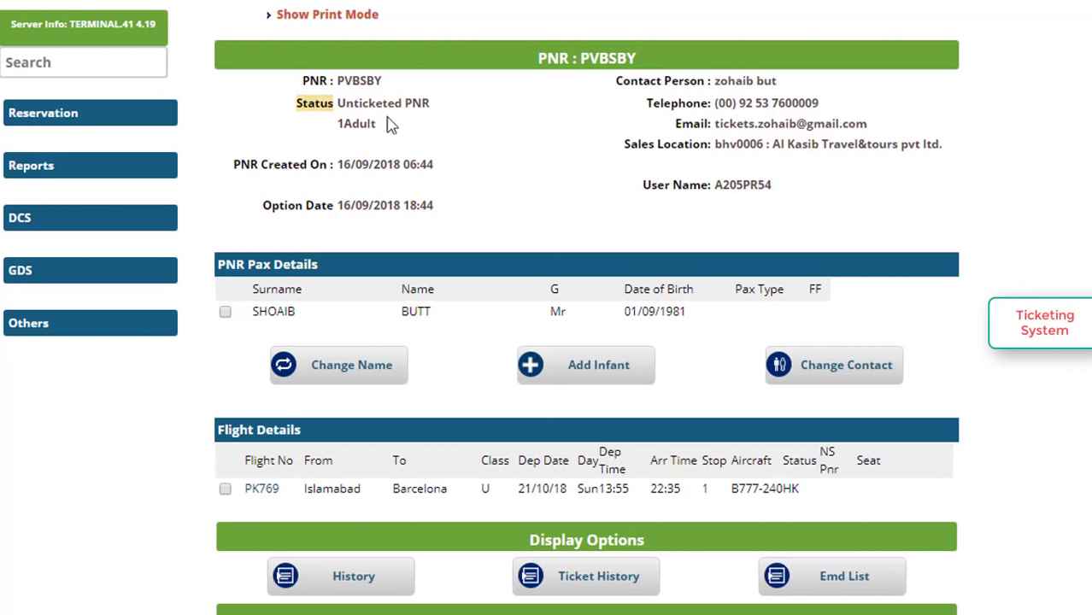
pyautogui.moveTo(335, 137); pyautogui.dragTo(403, 139)
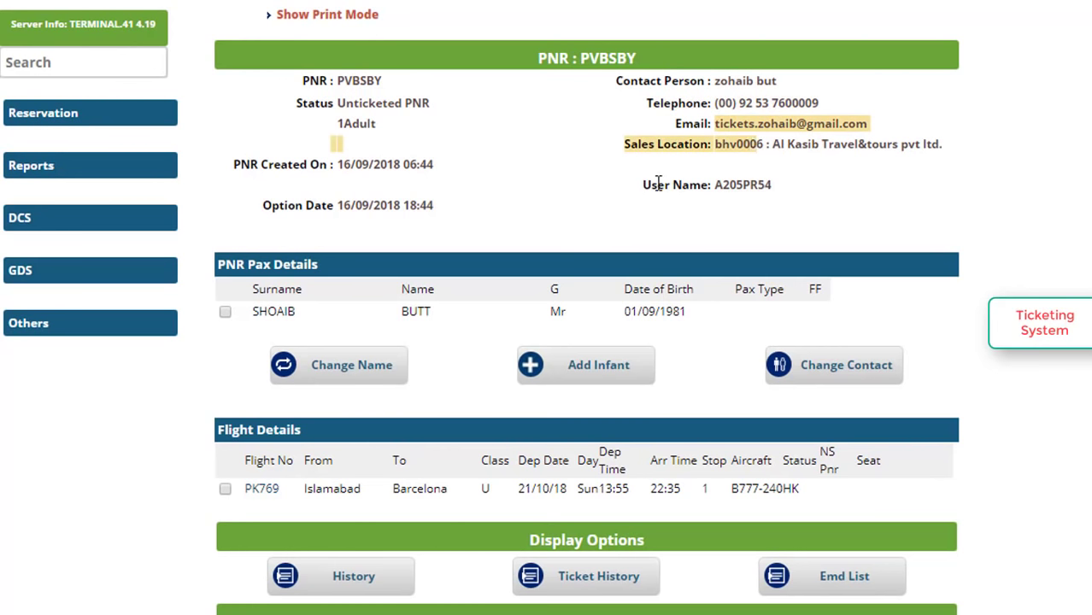
pyautogui.scroll(-3, 667, 184)
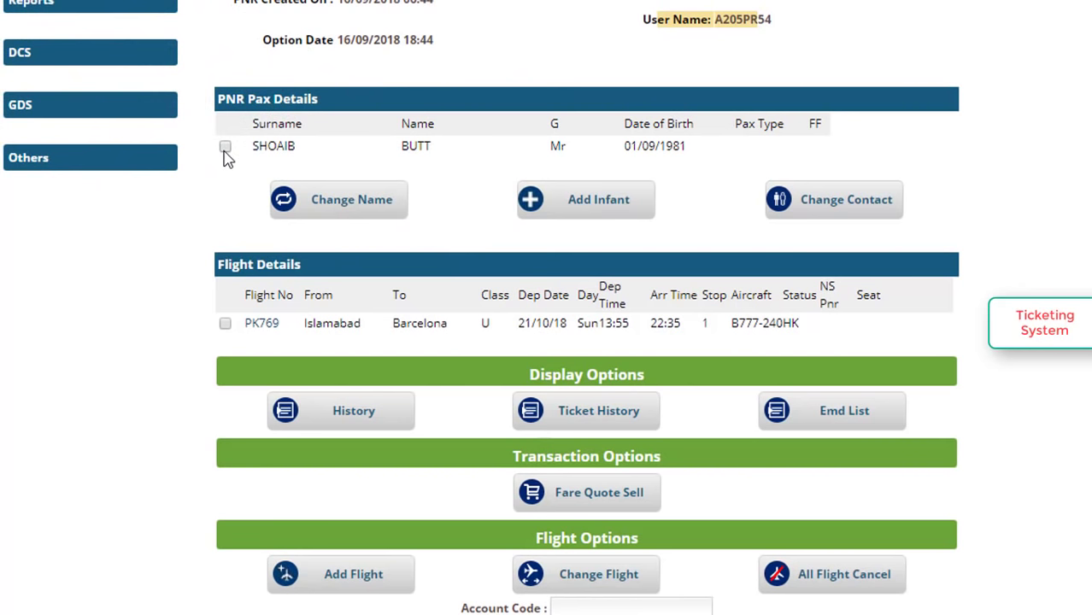
# Tick the adult passenger's checkbox in PNR Pax Details.
pyautogui.click(225, 149)
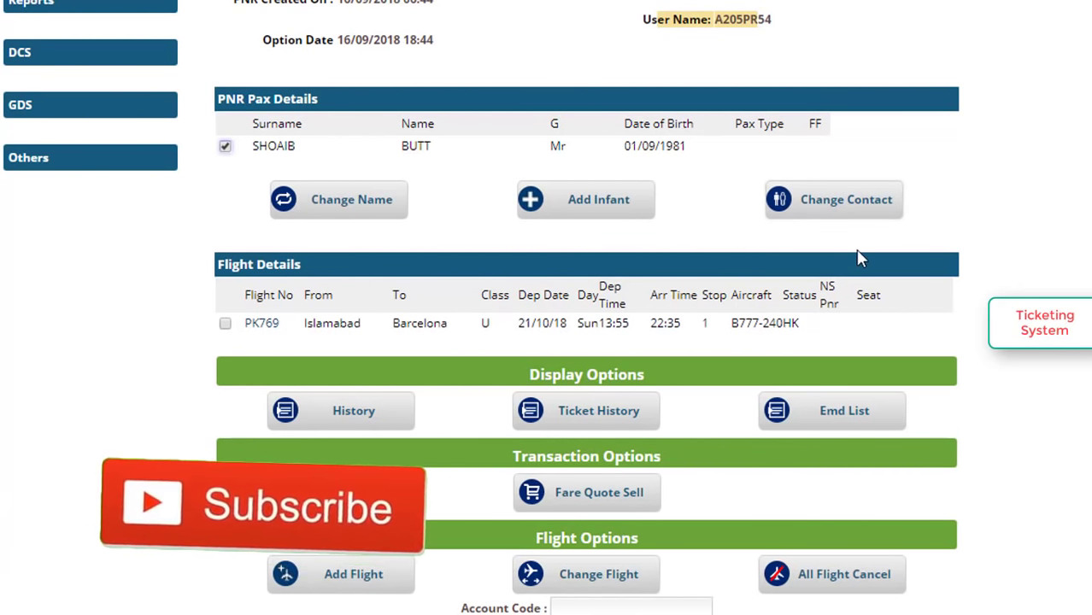
pyautogui.scroll(3, 859, 257)
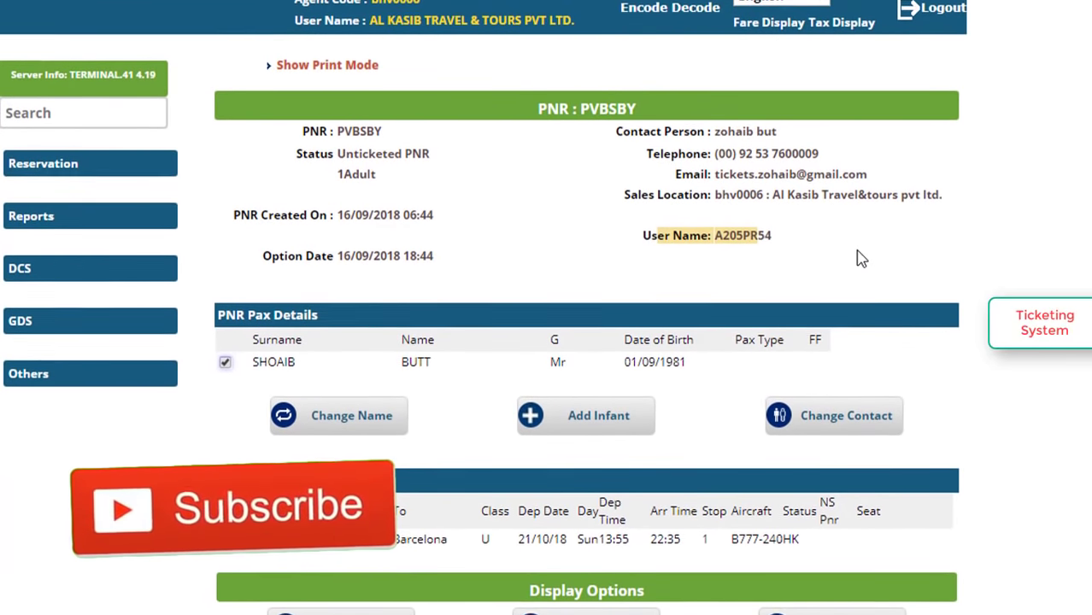
# Scroll through the booking's Display, Transaction, Flight Options and SSR Management sections.
pyautogui.scroll(-1, 859, 257)
pyautogui.scroll(-1, 861, 258)
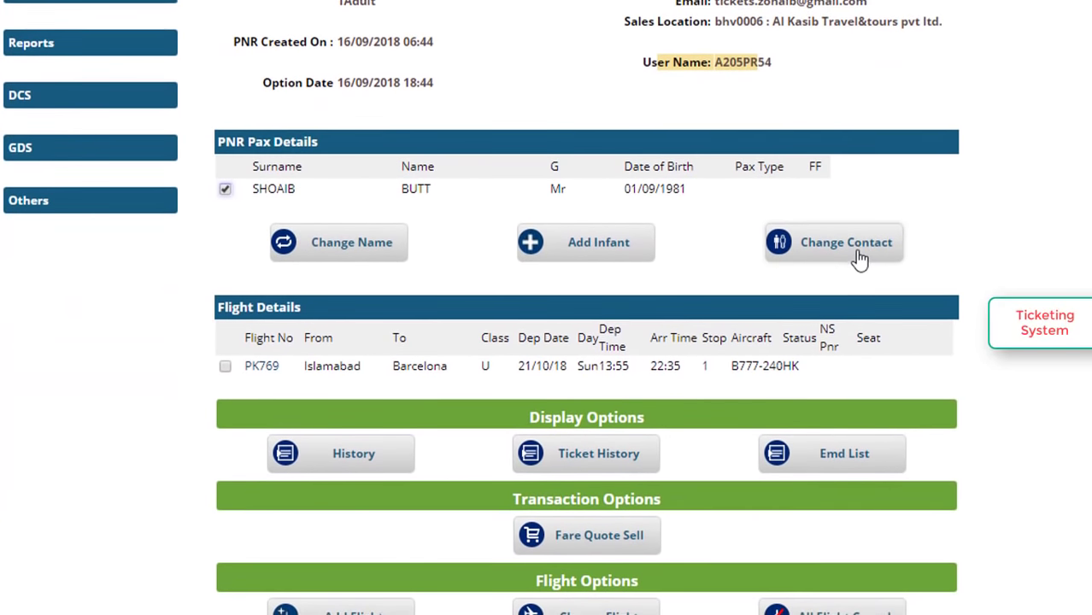
pyautogui.scroll(-1, 859, 259)
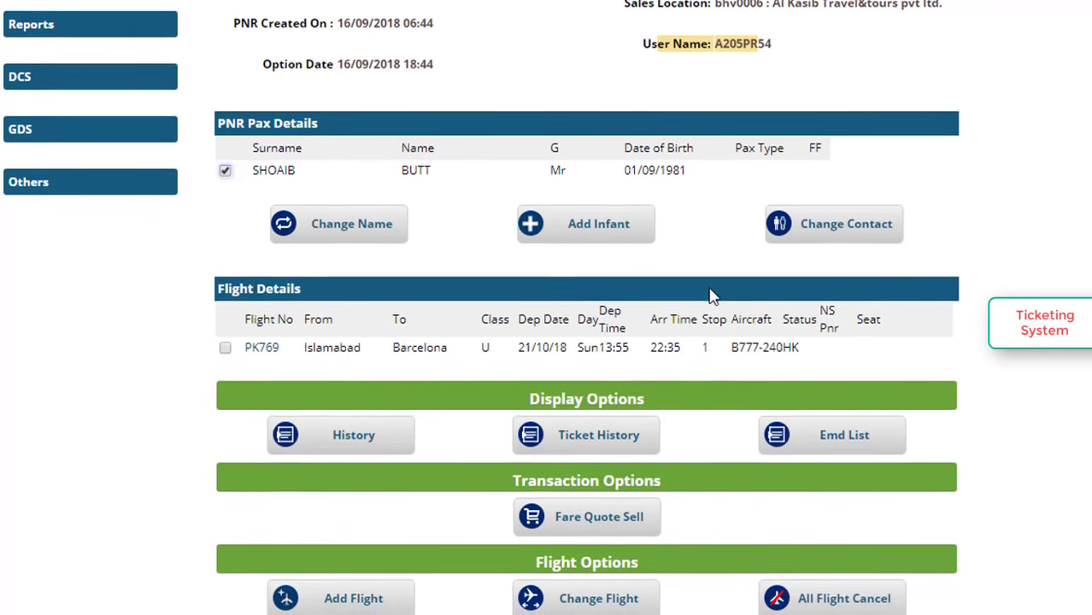
pyautogui.scroll(-1, 710, 293)
pyautogui.scroll(-1, 710, 296)
pyautogui.scroll(2, 710, 295)
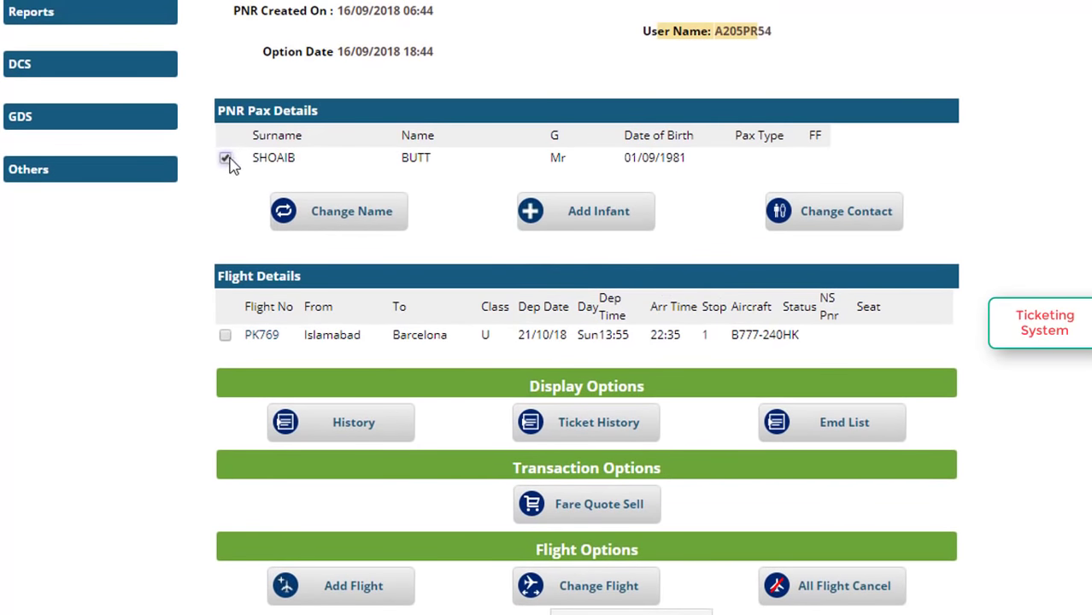
pyautogui.scroll(-1, 230, 165)
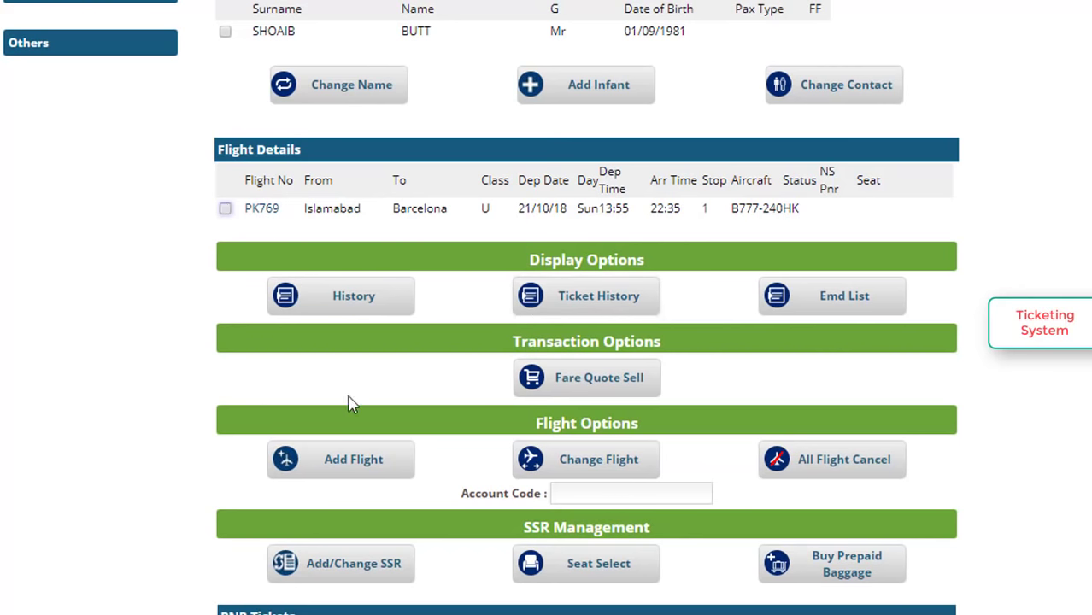
pyautogui.scroll(-3, 349, 404)
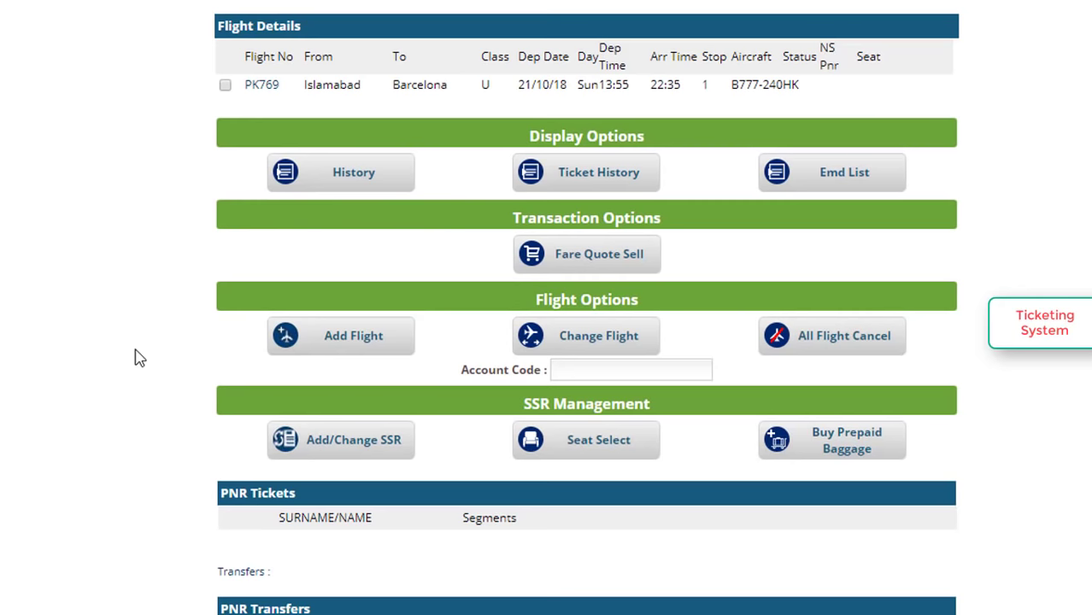
pyautogui.scroll(-3, 139, 357)
pyautogui.scroll(3, 139, 357)
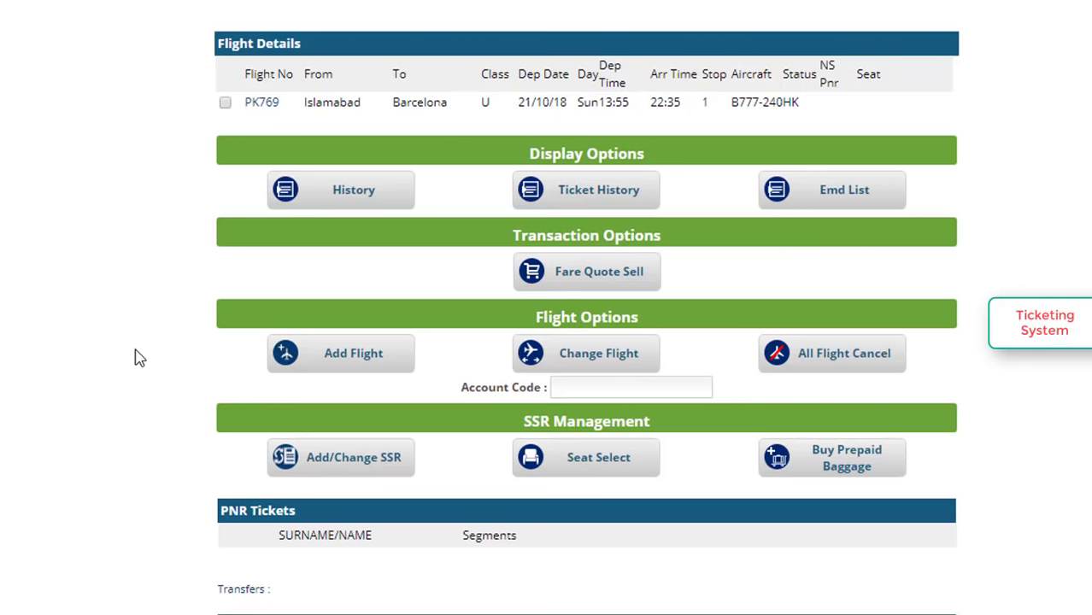
pyautogui.scroll(-3, 139, 357)
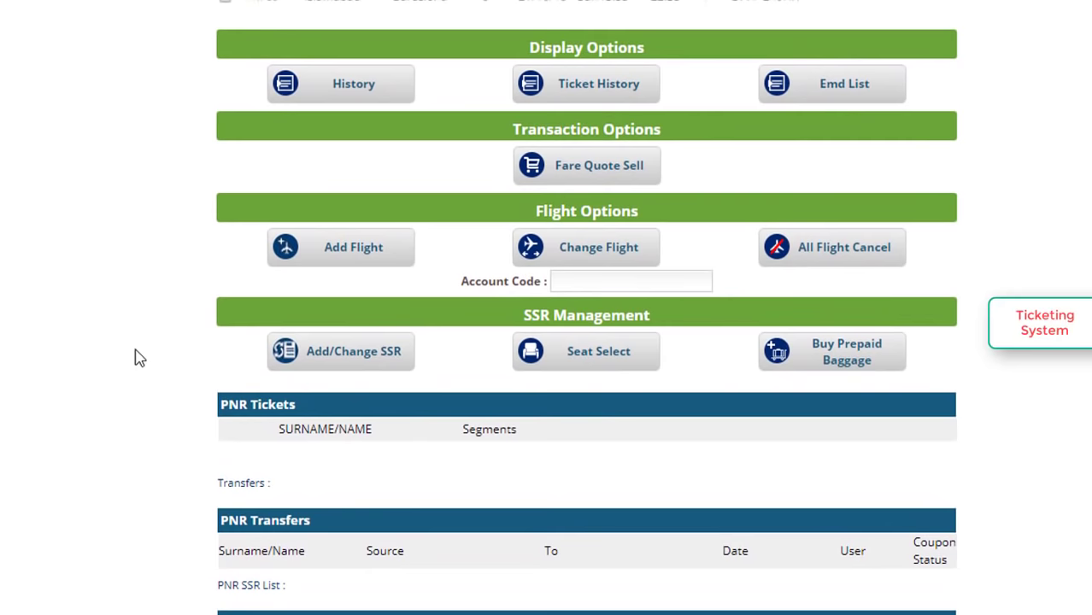
pyautogui.scroll(-1, 139, 357)
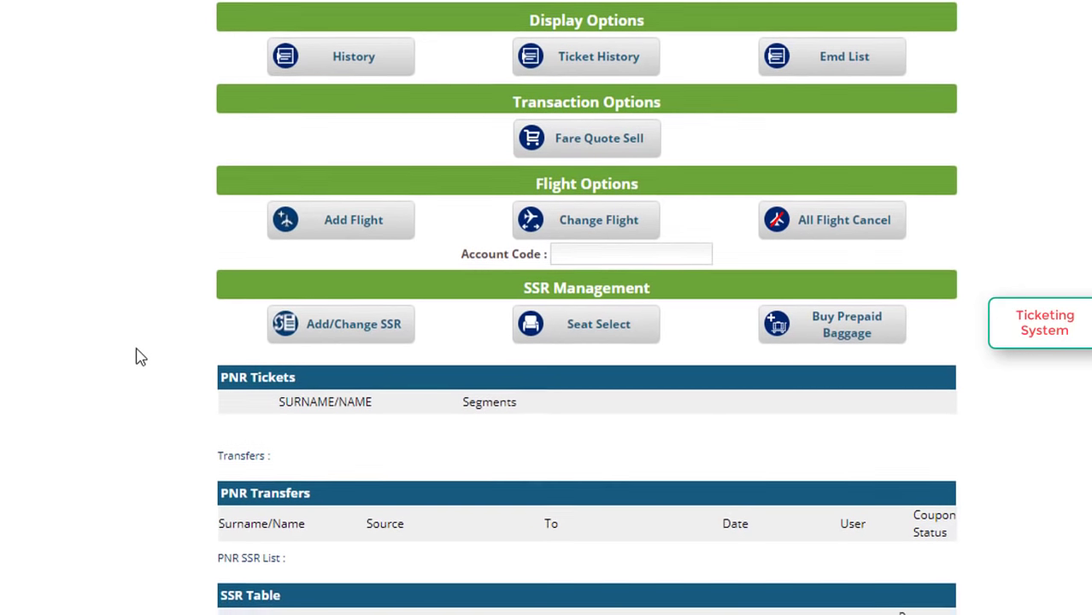
pyautogui.scroll(-1, 139, 357)
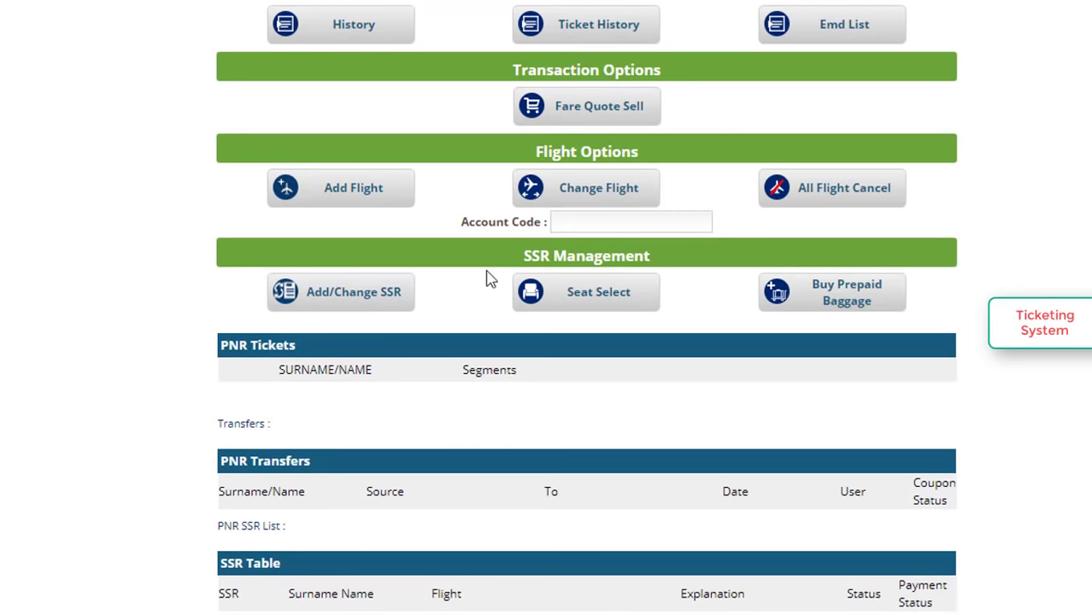
pyautogui.scroll(1, 485, 279)
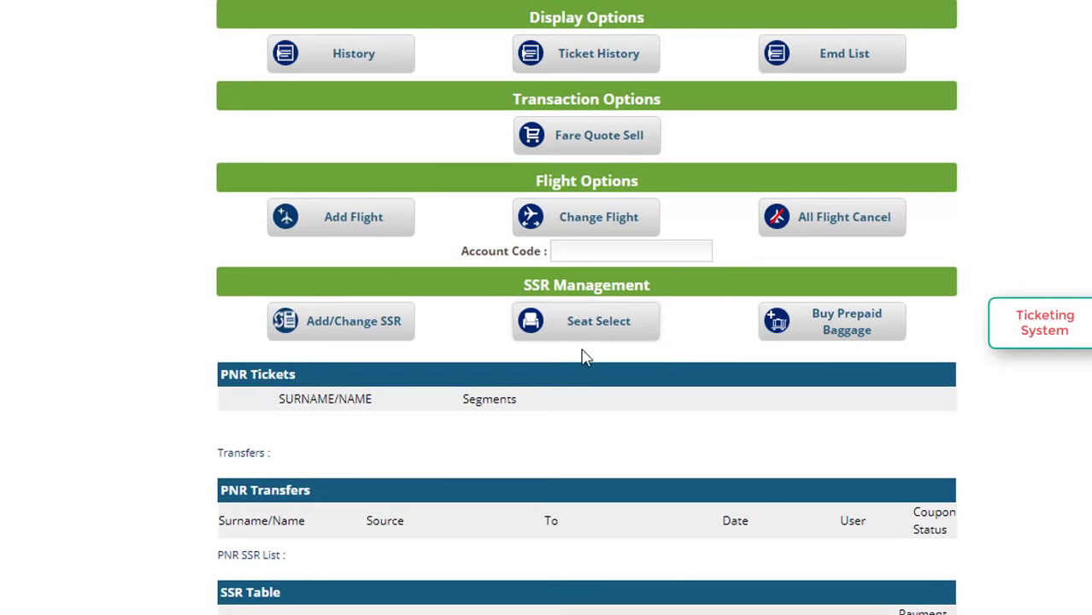
pyautogui.scroll(3, 548, 585)
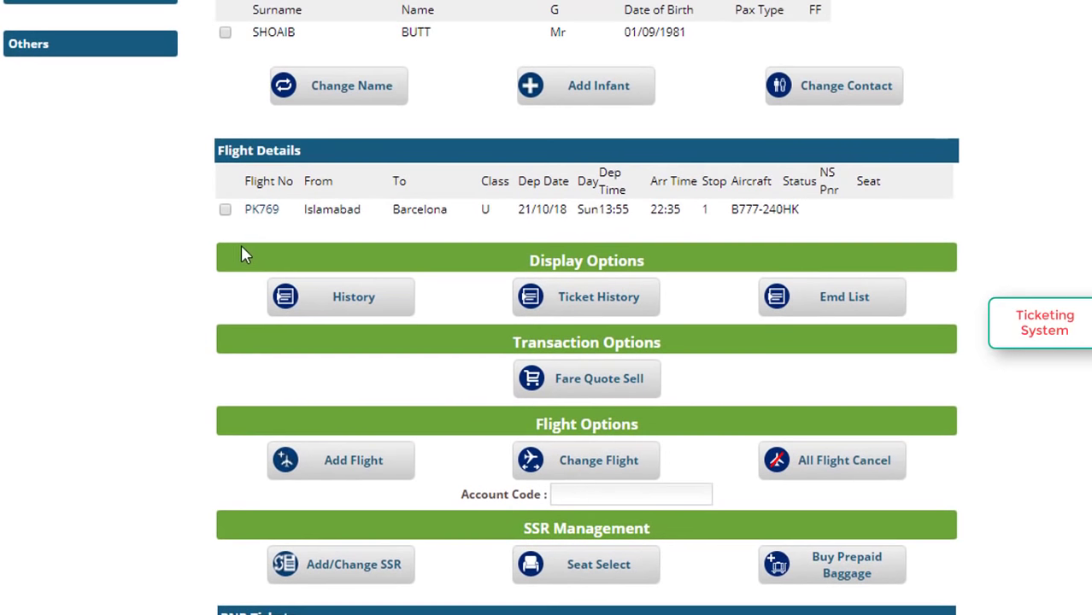
pyautogui.scroll(-2, 597, 465)
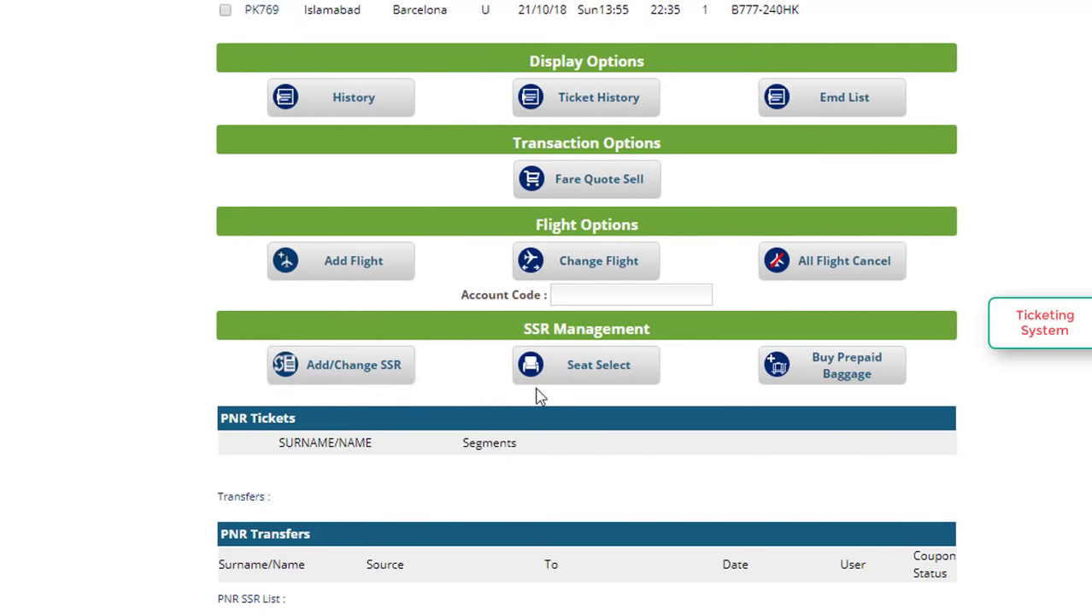
pyautogui.scroll(-3, 538, 395)
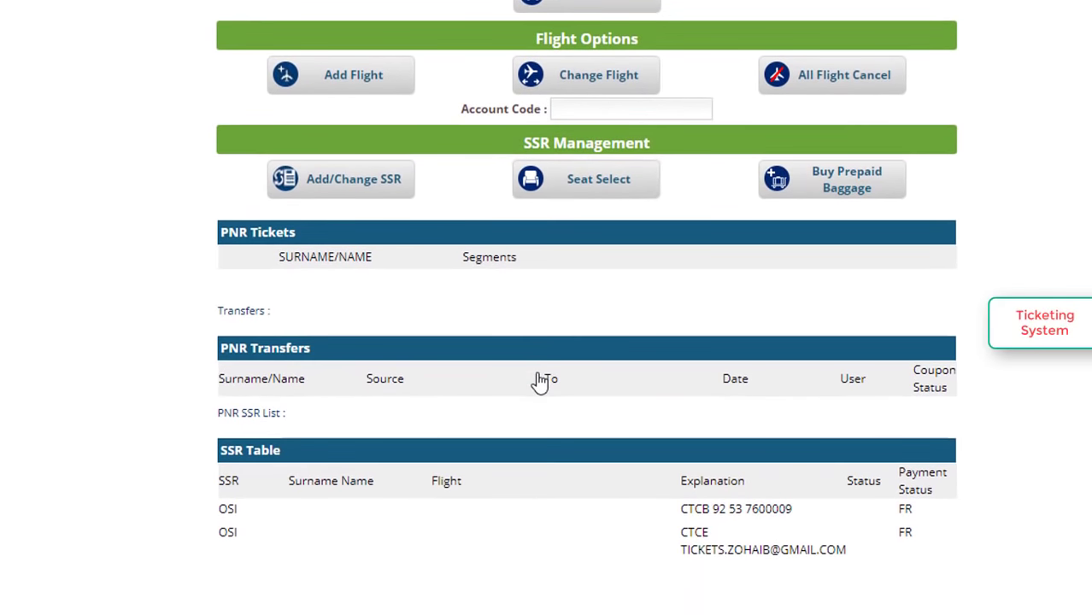
pyautogui.scroll(-3, 538, 381)
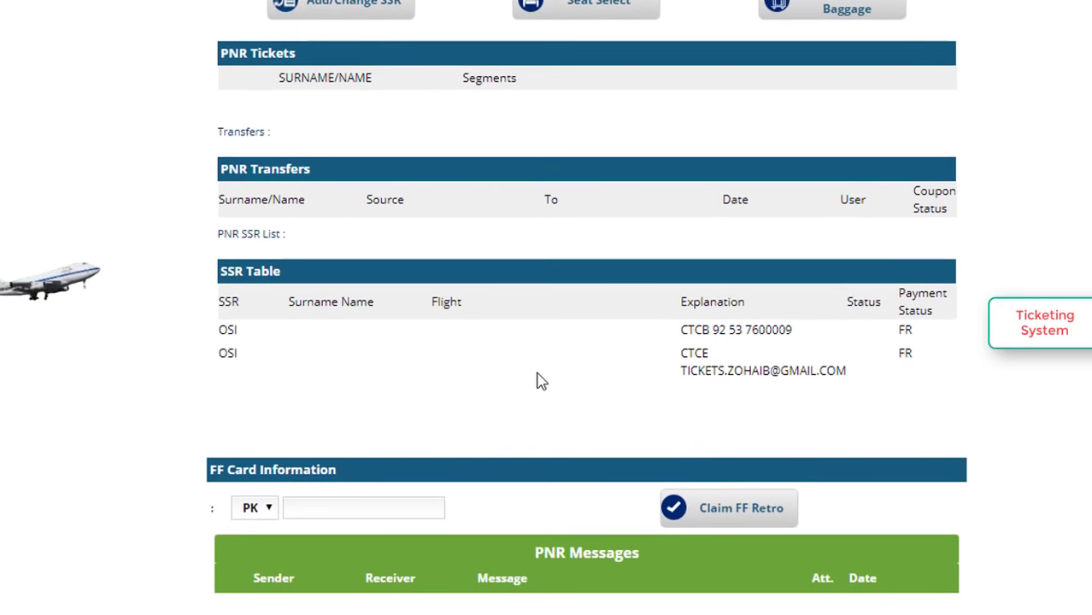
pyautogui.scroll(-2, 538, 382)
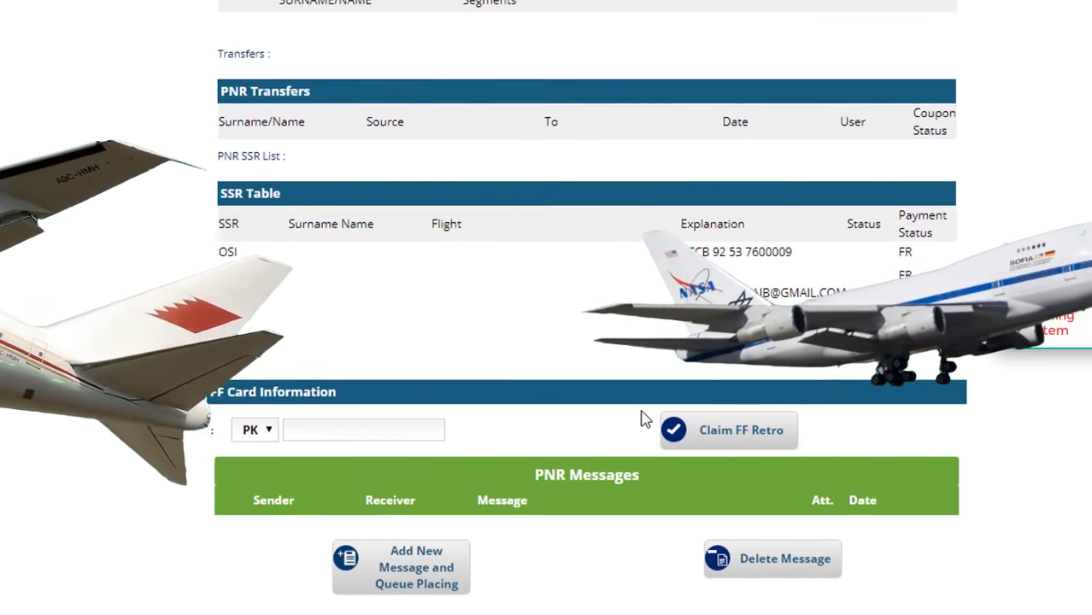
pyautogui.click(250, 431)
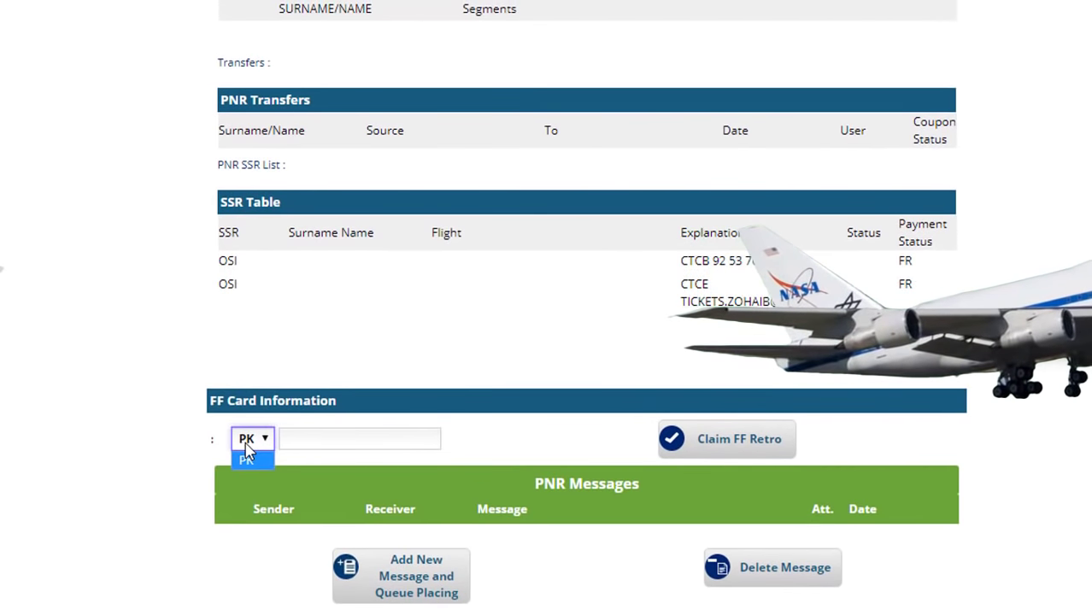
pyautogui.click(246, 458)
pyautogui.click(342, 438)
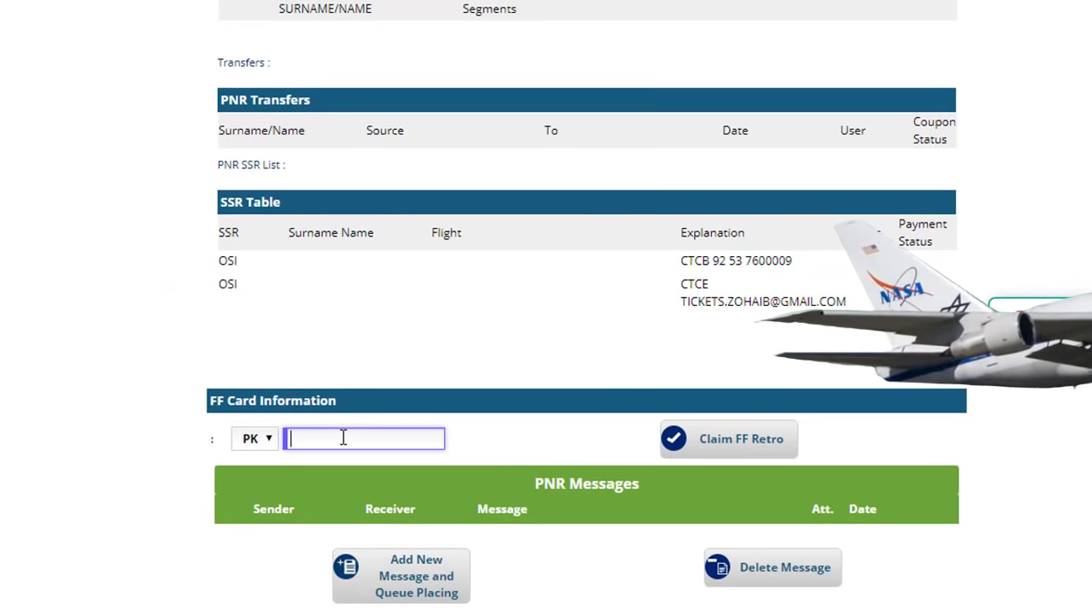
pyautogui.scroll(1, 36, 410)
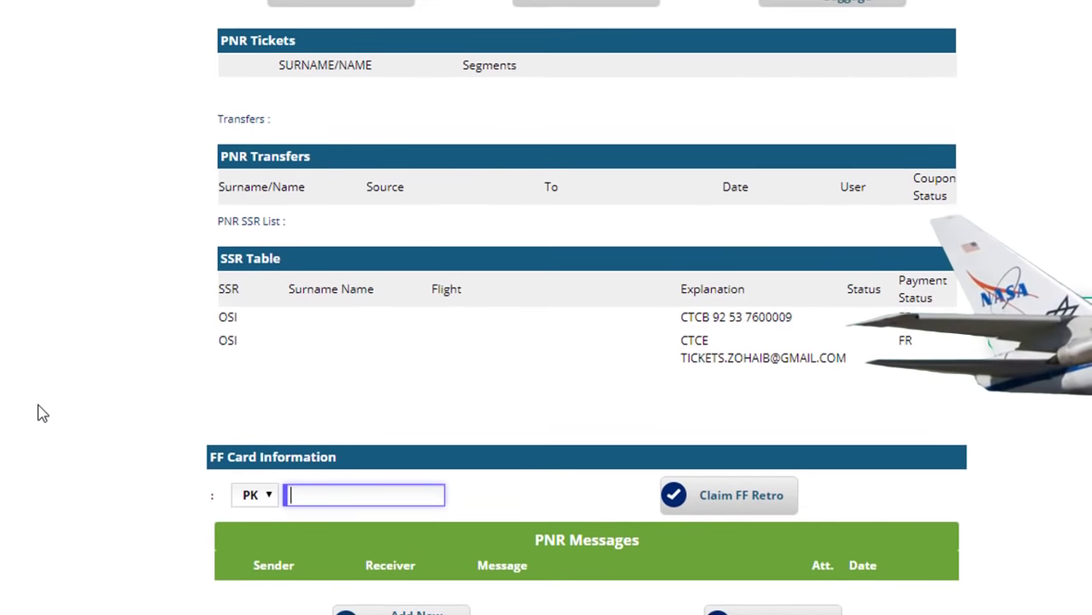
pyautogui.scroll(2, 37, 413)
pyautogui.scroll(3, 37, 413)
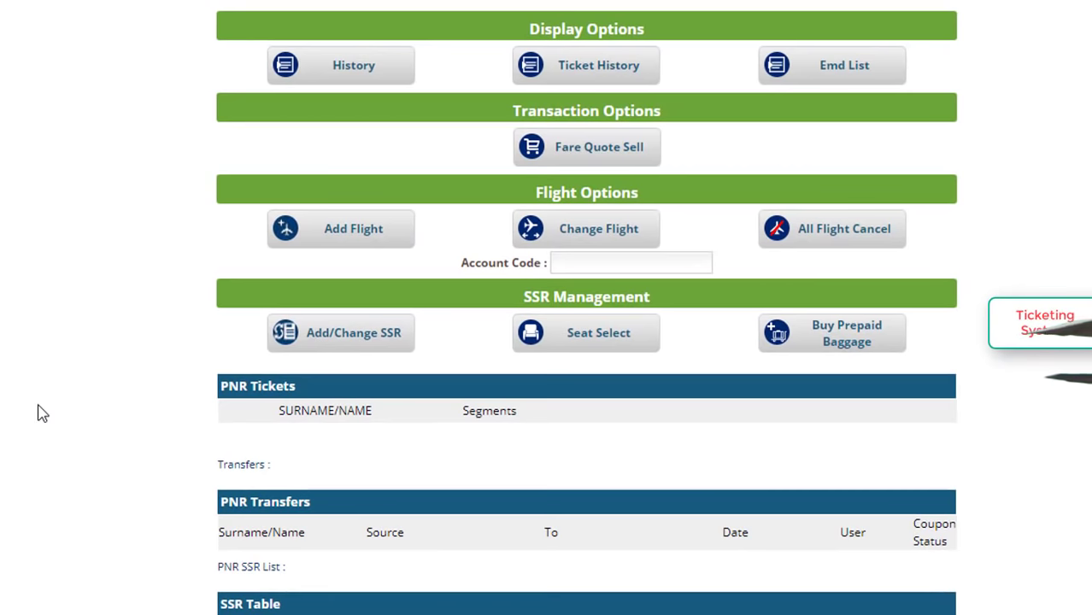
pyautogui.scroll(2, 36, 413)
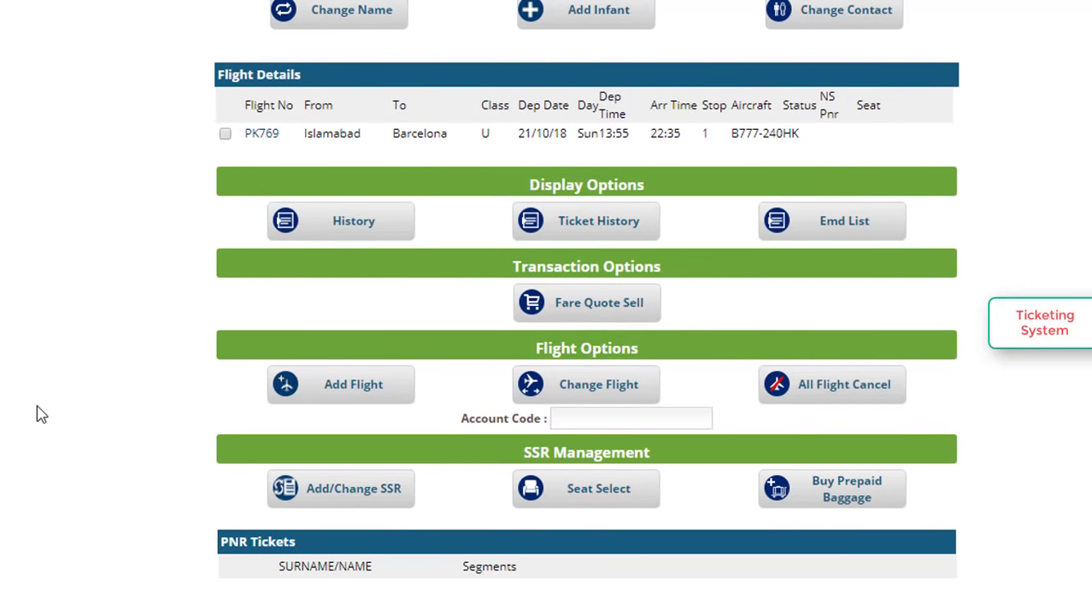
pyautogui.scroll(-7, 37, 414)
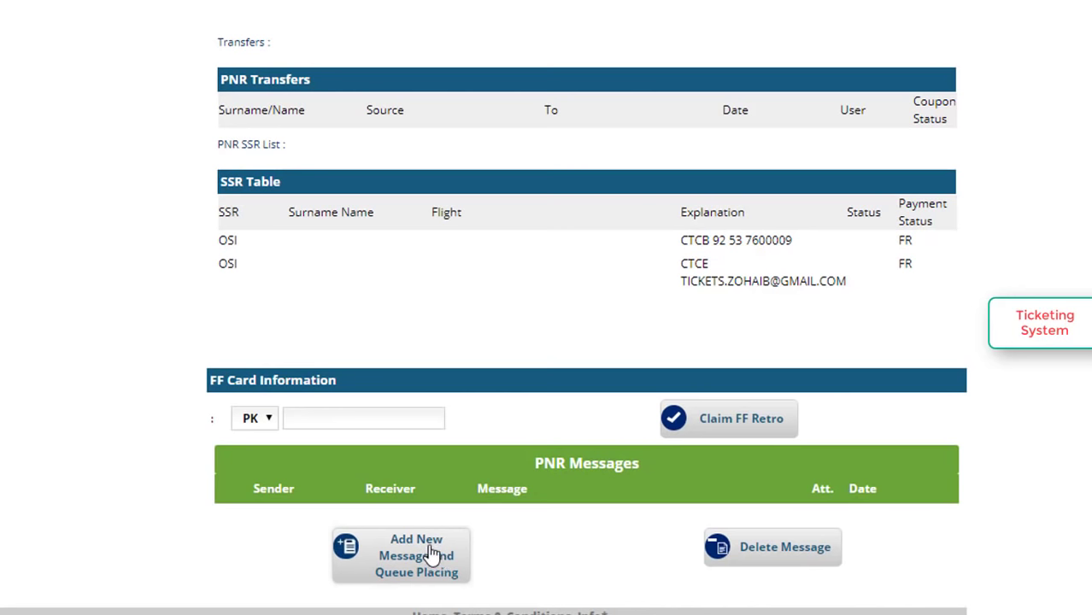
pyautogui.scroll(10, 570, 312)
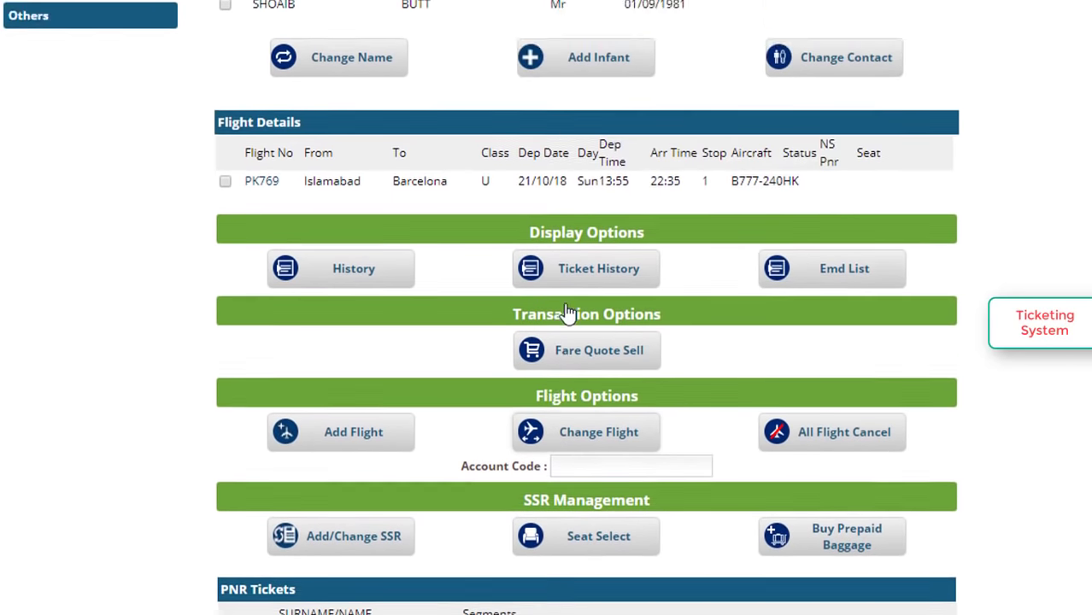
pyautogui.scroll(-3, 570, 313)
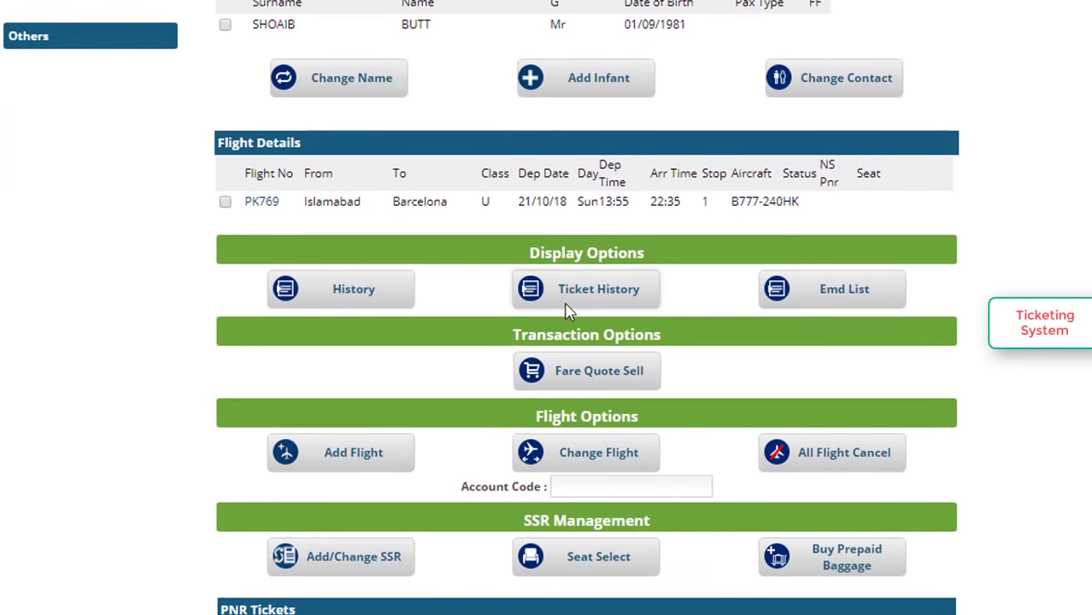
pyautogui.scroll(10, 568, 312)
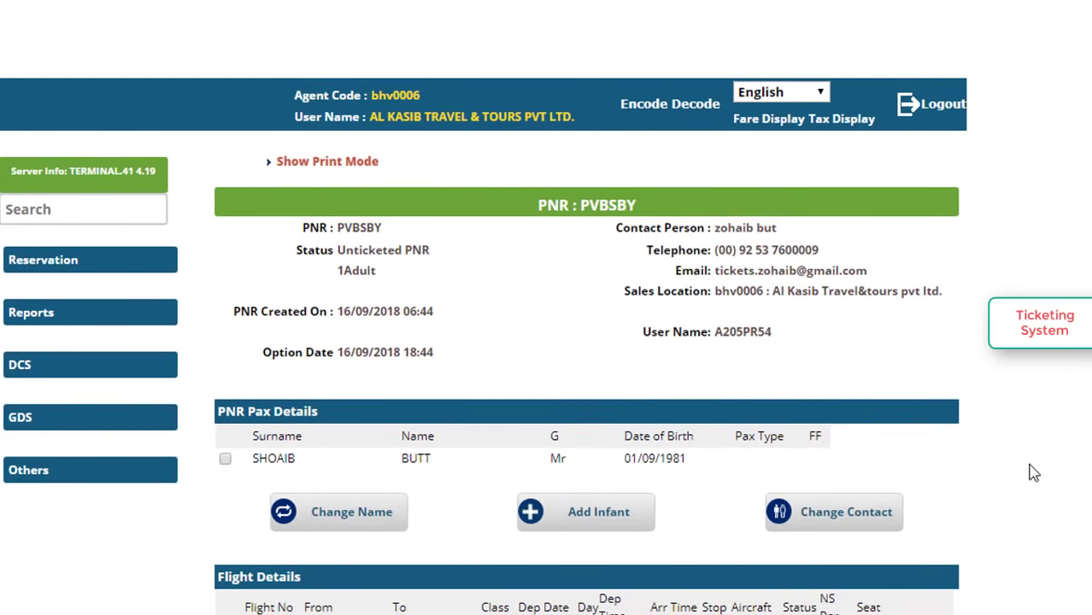
# Expand the Reservation sidebar menu, then switch to the Ticketing System YouTube channel's video list.
pyautogui.scroll(-5, 1033, 472)
pyautogui.scroll(4, 1032, 473)
pyautogui.scroll(-1, 1032, 472)
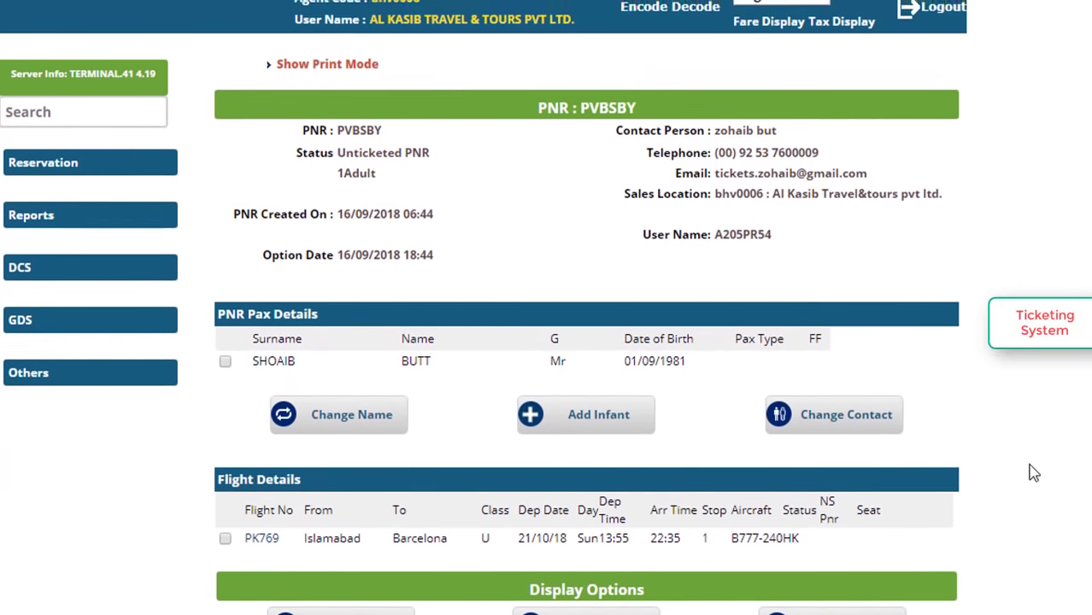
pyautogui.scroll(-1, 1032, 473)
pyautogui.scroll(1, 1033, 473)
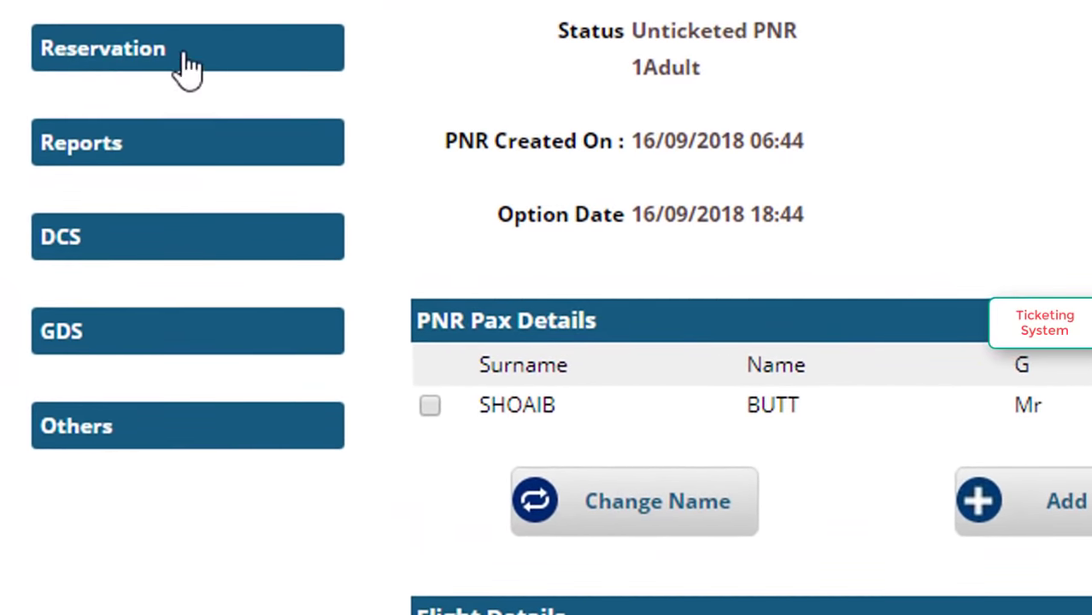
pyautogui.click(134, 66)
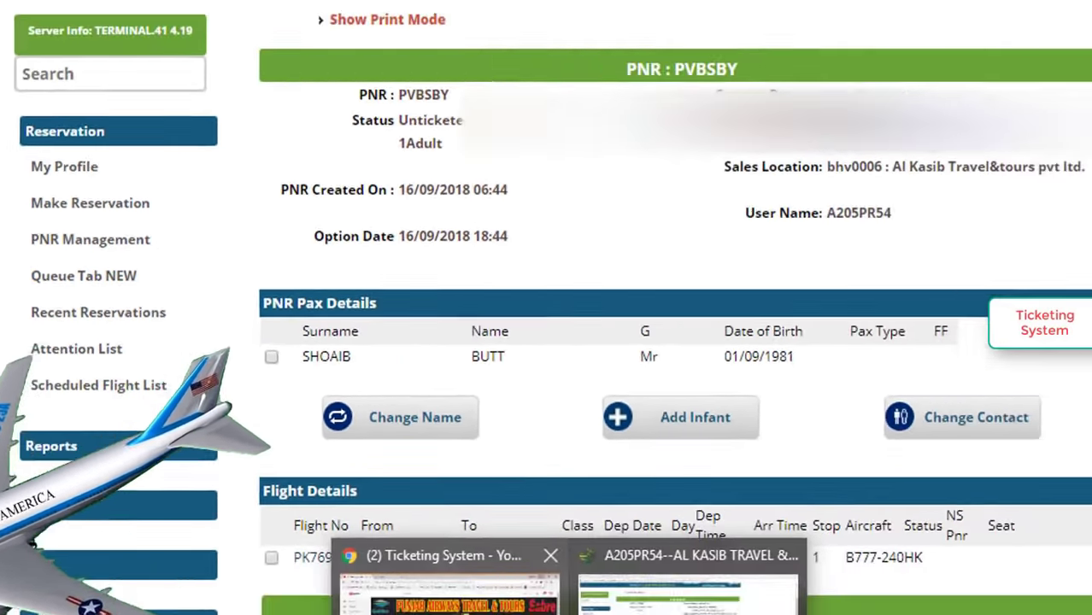
pyautogui.click(369, 574)
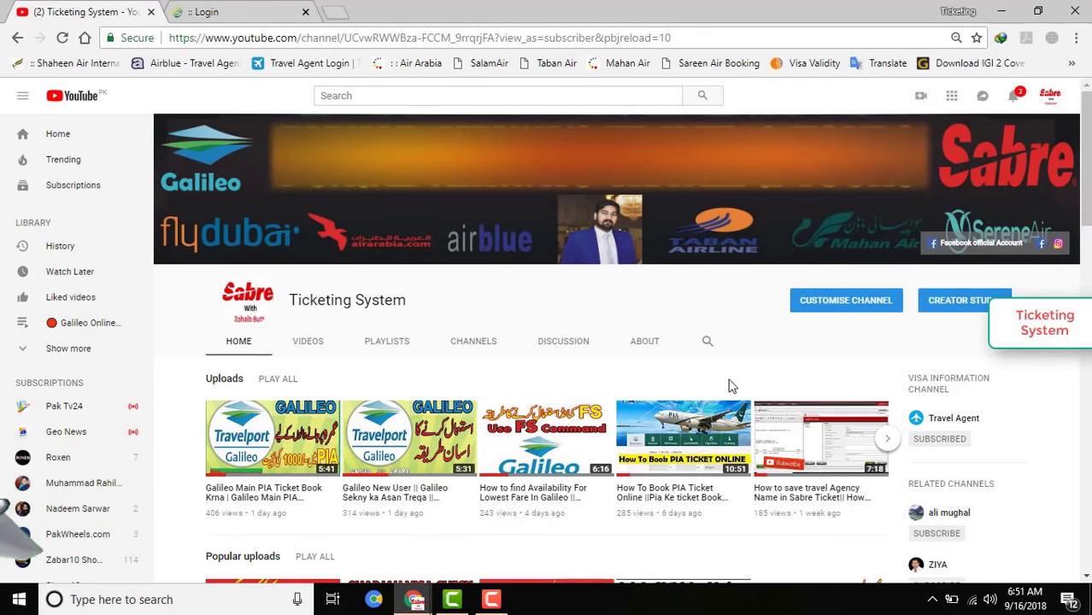
pyautogui.scroll(-2, 729, 385)
pyautogui.scroll(-1, 731, 387)
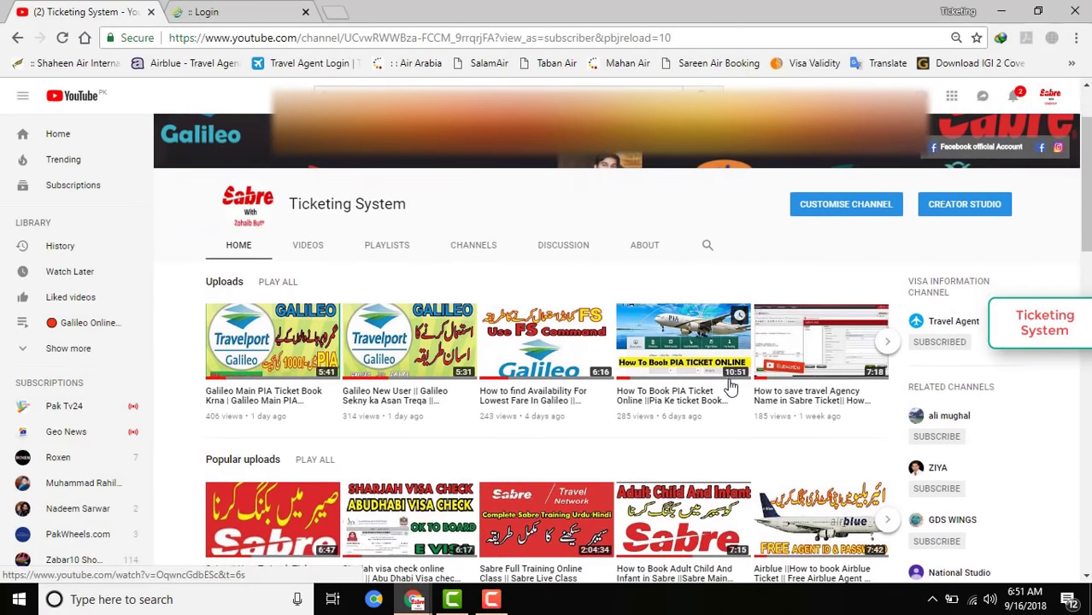
pyautogui.scroll(-1, 730, 387)
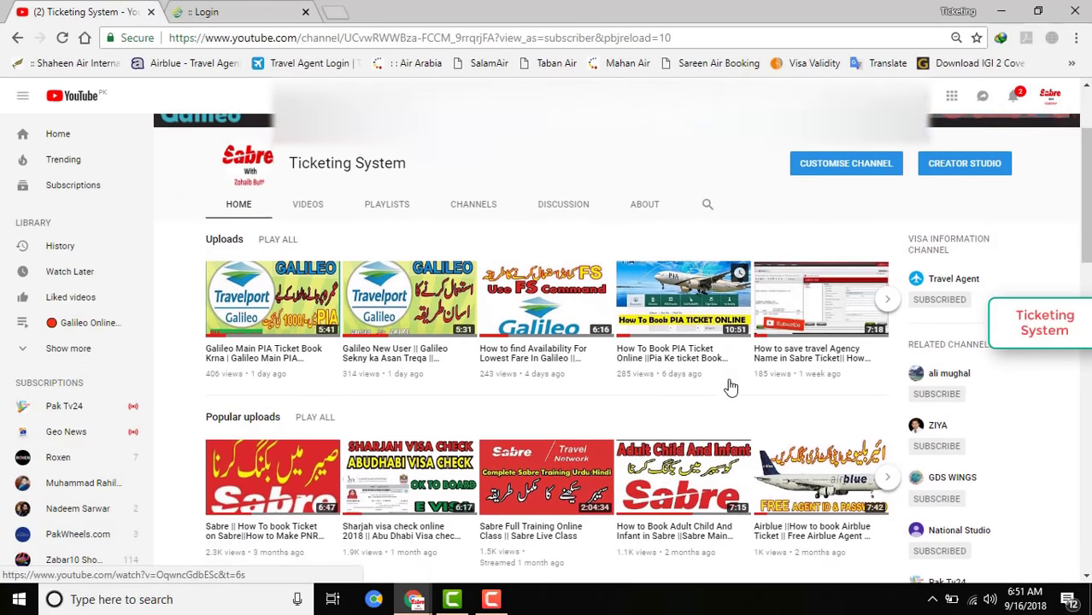
pyautogui.scroll(-1, 731, 387)
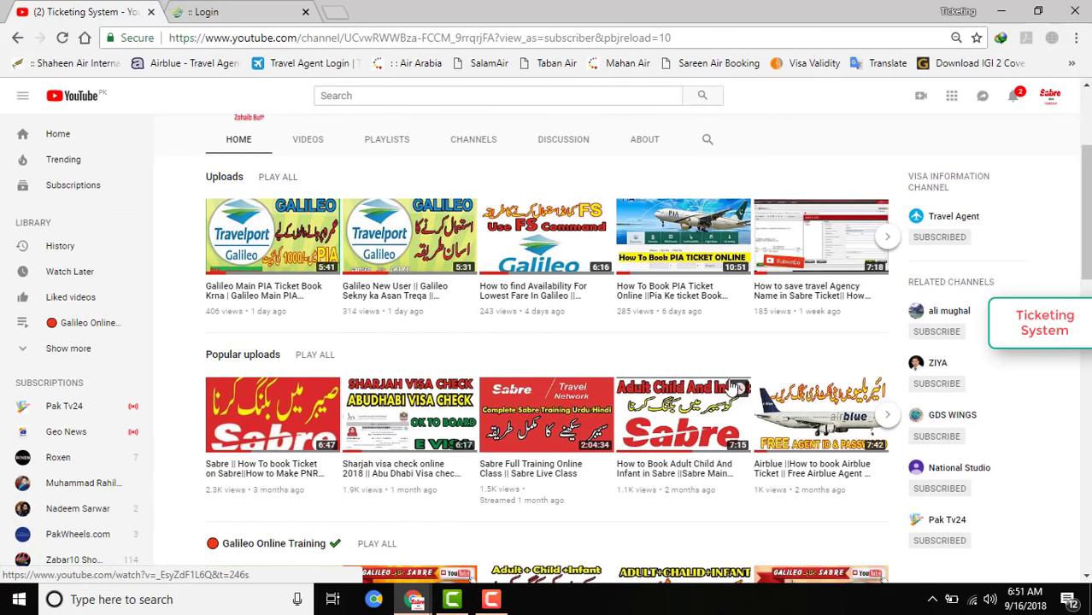
pyautogui.scroll(-3, 736, 389)
pyautogui.scroll(-2, 731, 382)
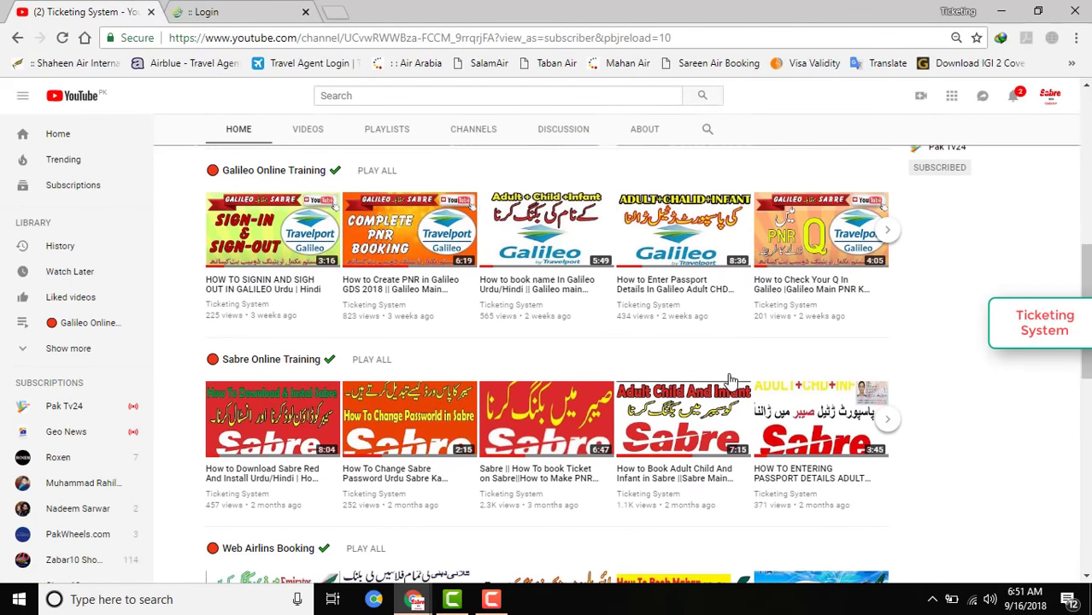
pyautogui.scroll(-3, 730, 379)
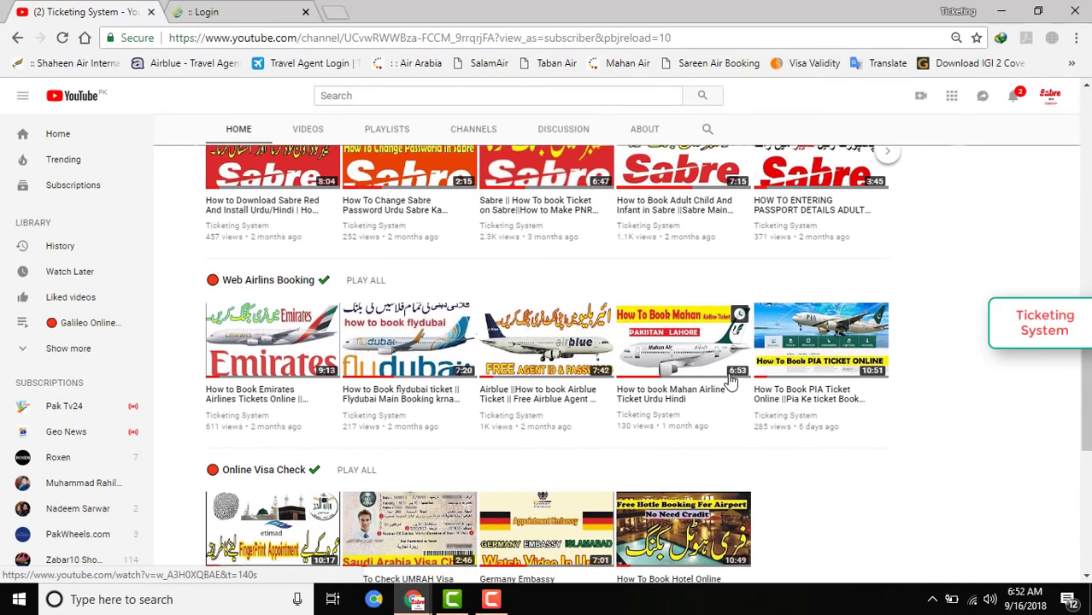
pyautogui.scroll(-2, 730, 381)
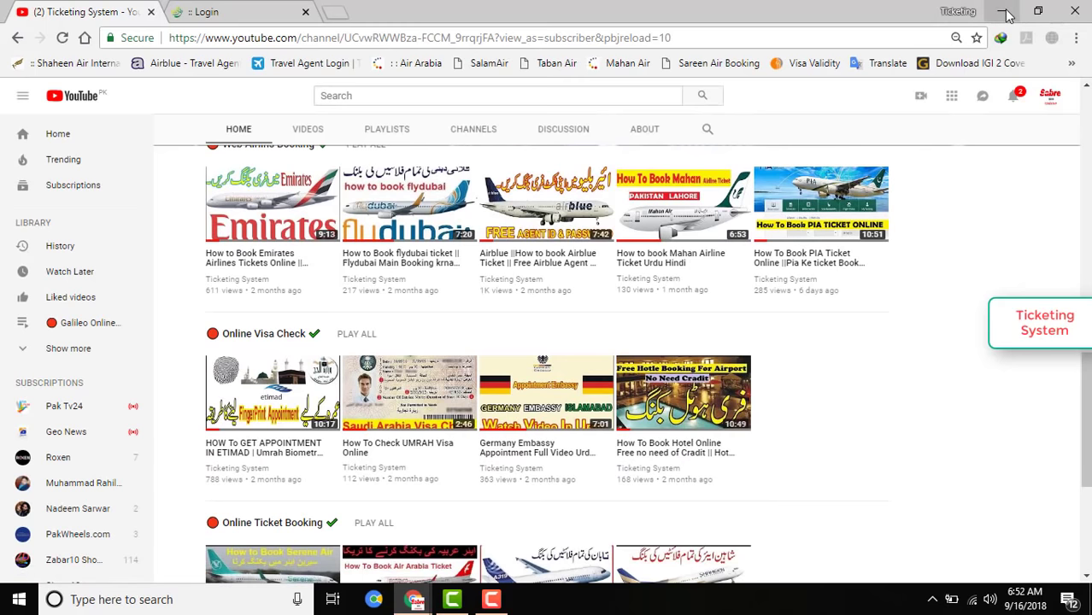
pyautogui.scroll(7, 885, 239)
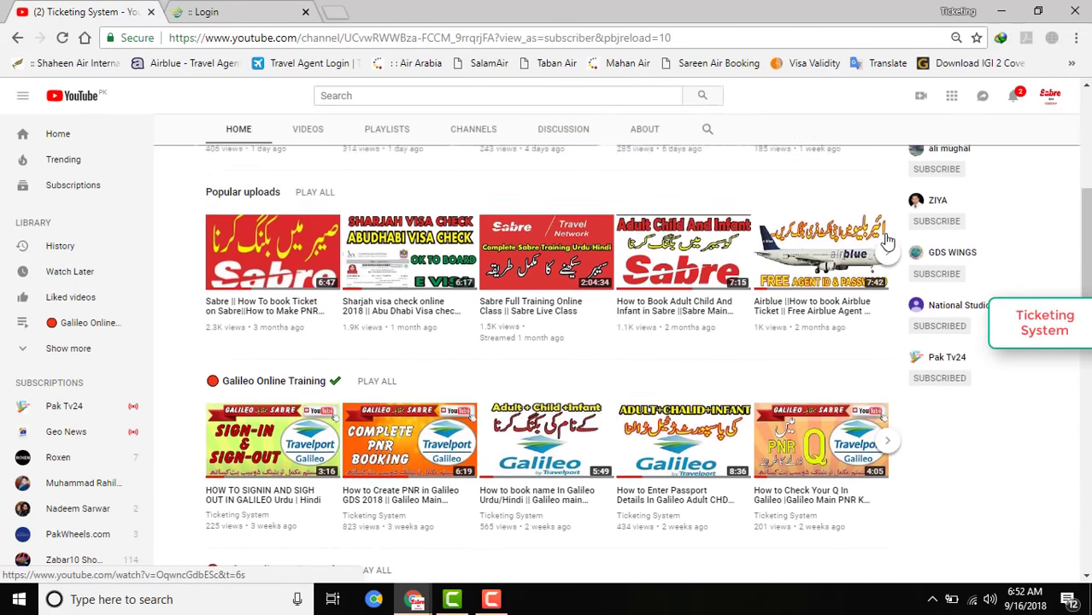
pyautogui.scroll(3, 885, 240)
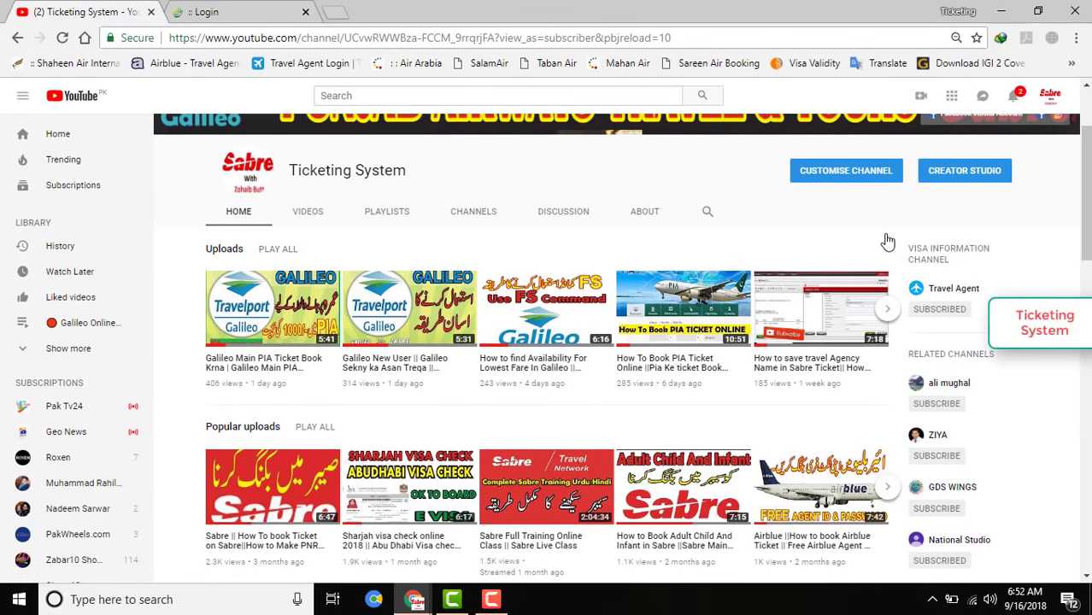